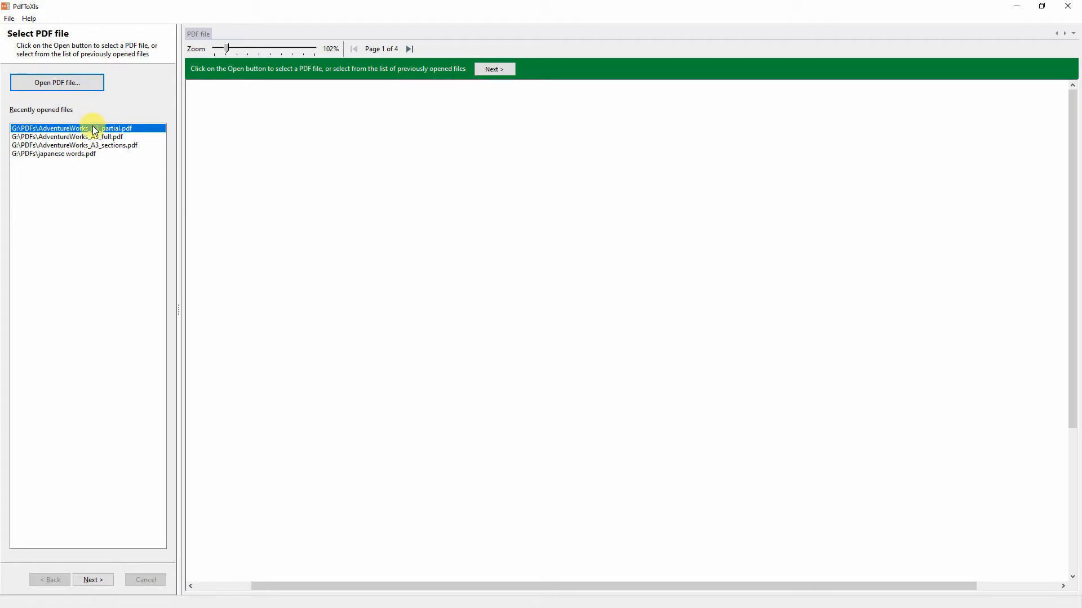
Open AdventureWorks_A3_partial.pdf and page through it, jumping to page 3 and returning to page 1.
{"action": "double_click", "coordinate": [94, 129]}
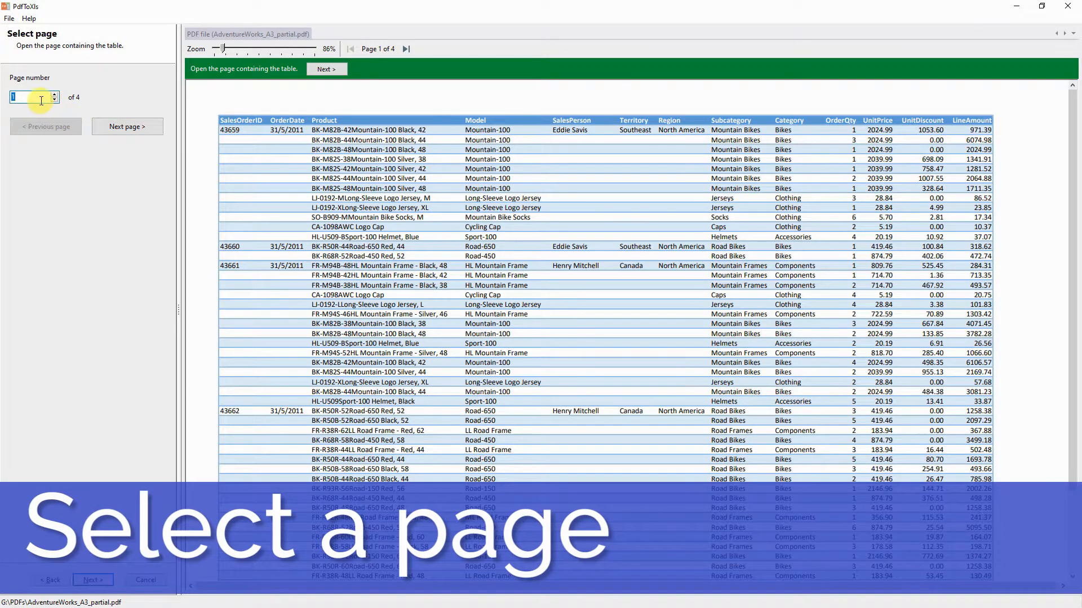
{"action": "type", "text": "3"}
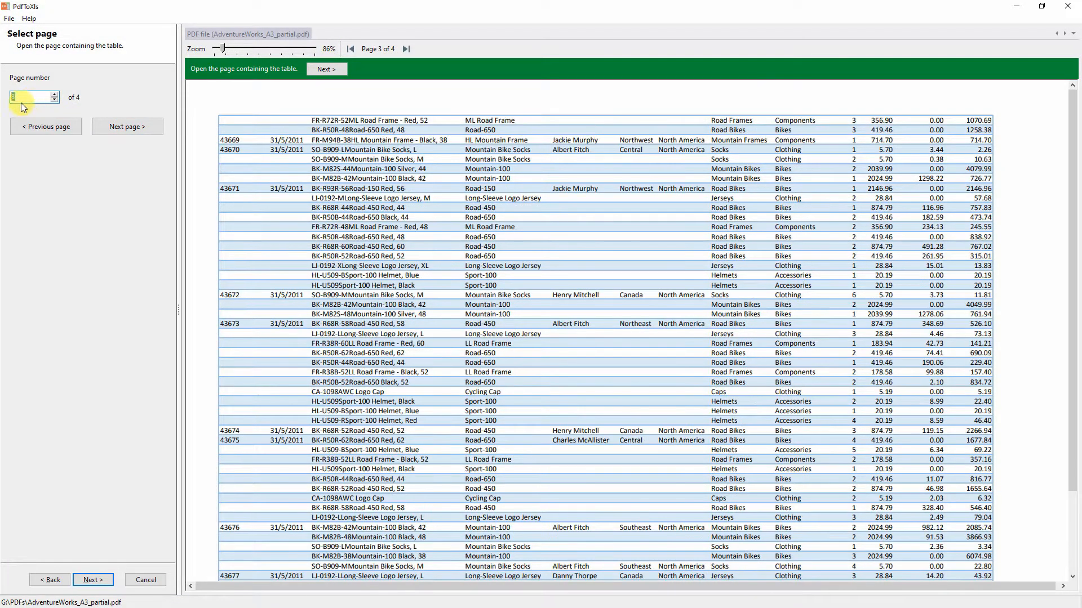
{"action": "scroll", "coordinate": [25, 104], "scroll_direction": "up", "scroll_amount": 1}
{"action": "left_click", "coordinate": [46, 128]}
{"action": "left_click", "coordinate": [47, 129]}
{"action": "left_click", "coordinate": [50, 129]}
{"action": "left_click", "coordinate": [121, 130]}
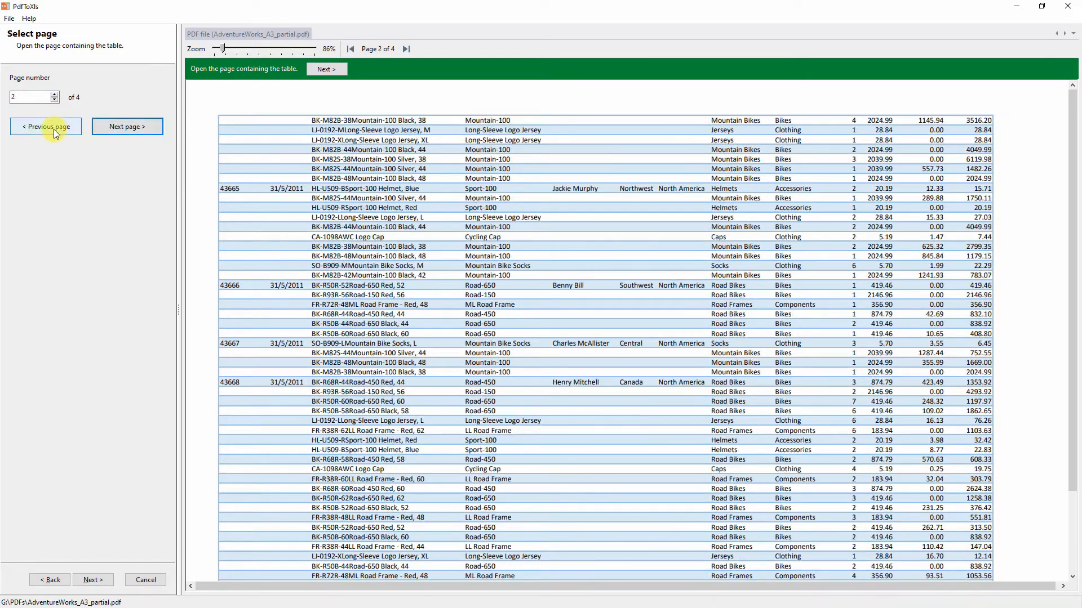
{"action": "left_click", "coordinate": [55, 129]}
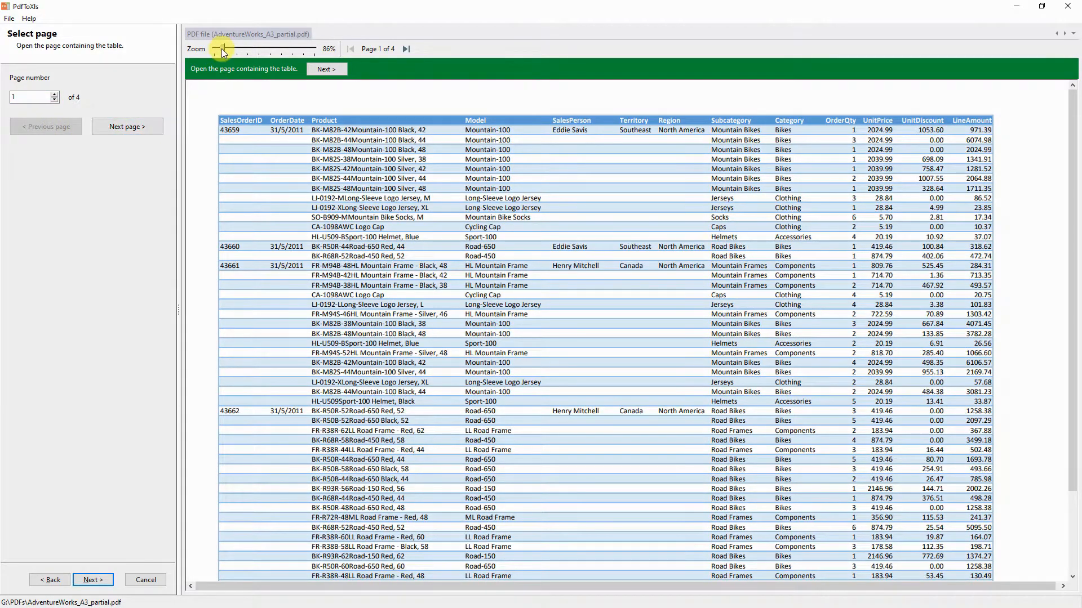
Inspect the table on page 1 and accept this page as the one containing the table.
{"action": "mouse_move", "coordinate": [224, 50]}
{"action": "left_mouse_down"}
{"action": "mouse_move", "coordinate": [247, 52]}
{"action": "mouse_move", "coordinate": [236, 52]}
{"action": "left_mouse_up"}
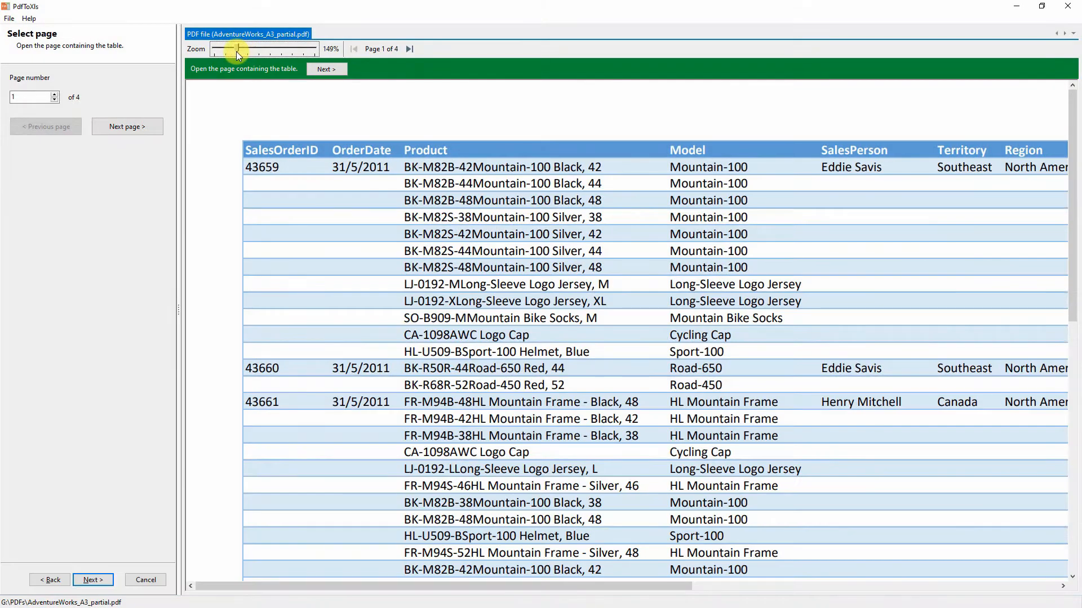
{"action": "scroll", "coordinate": [416, 204], "scroll_direction": "down", "scroll_amount": 6}
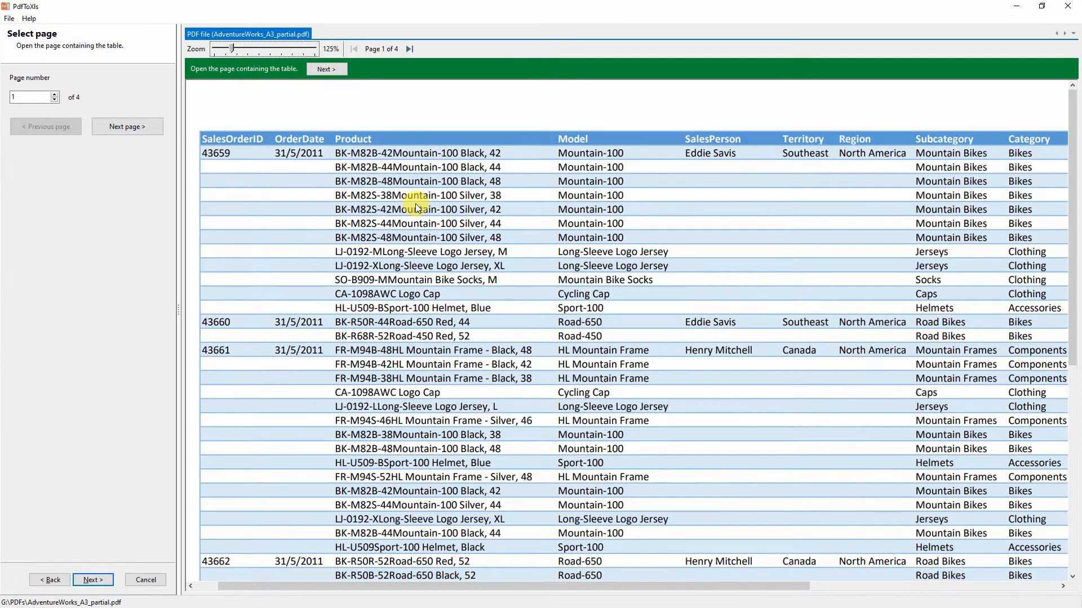
{"action": "scroll", "coordinate": [411, 207], "scroll_direction": "up", "scroll_amount": 3}
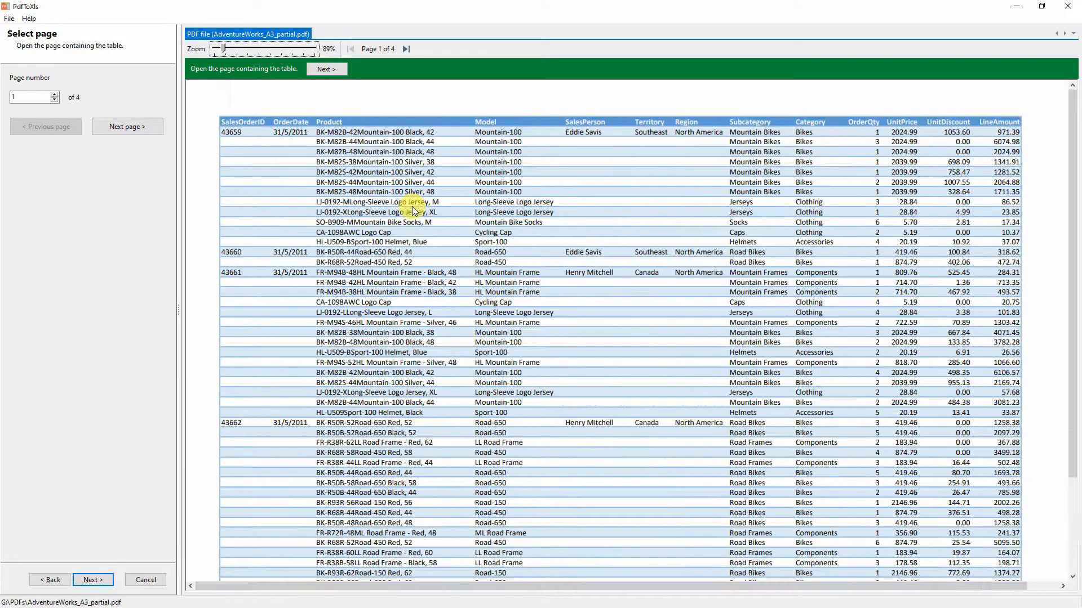
{"action": "scroll", "coordinate": [414, 210], "scroll_direction": "up", "scroll_amount": 2}
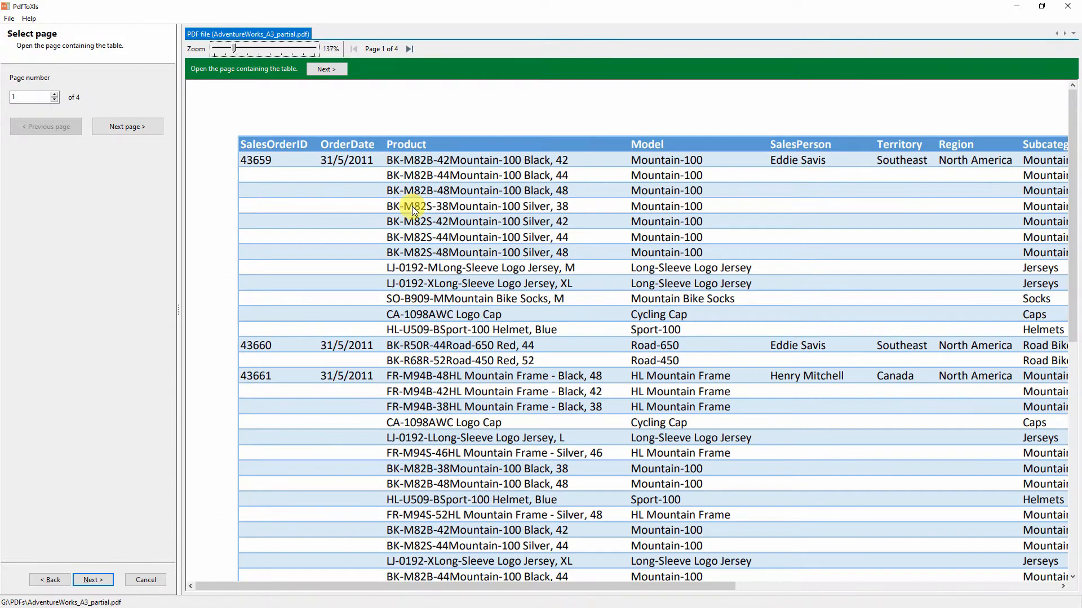
{"action": "scroll", "coordinate": [414, 210], "scroll_direction": "right", "scroll_amount": 5}
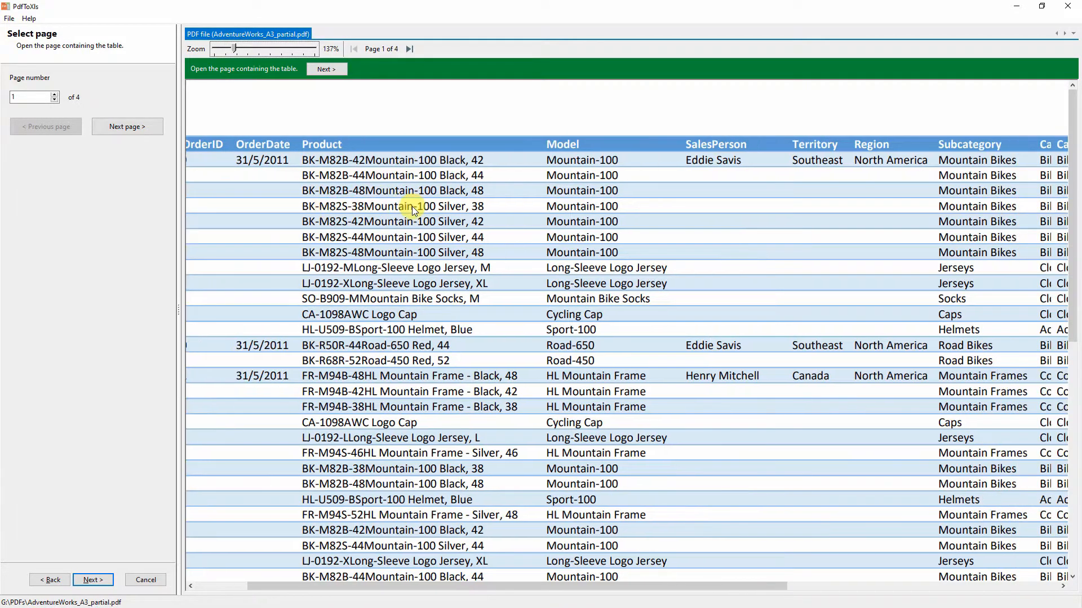
{"action": "scroll", "coordinate": [411, 206], "scroll_direction": "left", "scroll_amount": 6}
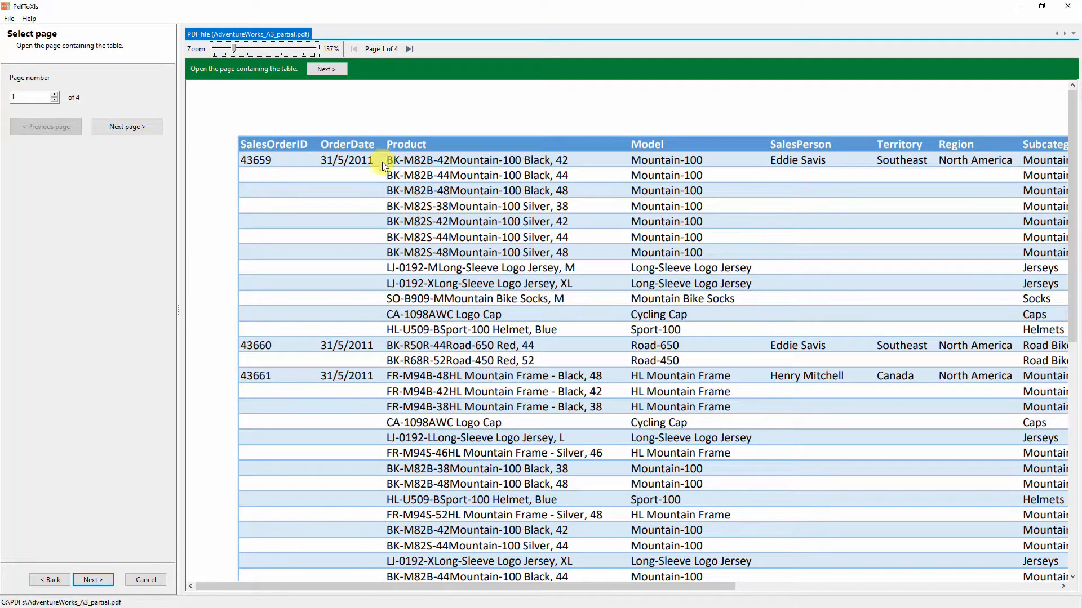
{"action": "scroll", "coordinate": [383, 163], "scroll_direction": "down", "scroll_amount": 5}
{"action": "left_click", "coordinate": [330, 69]}
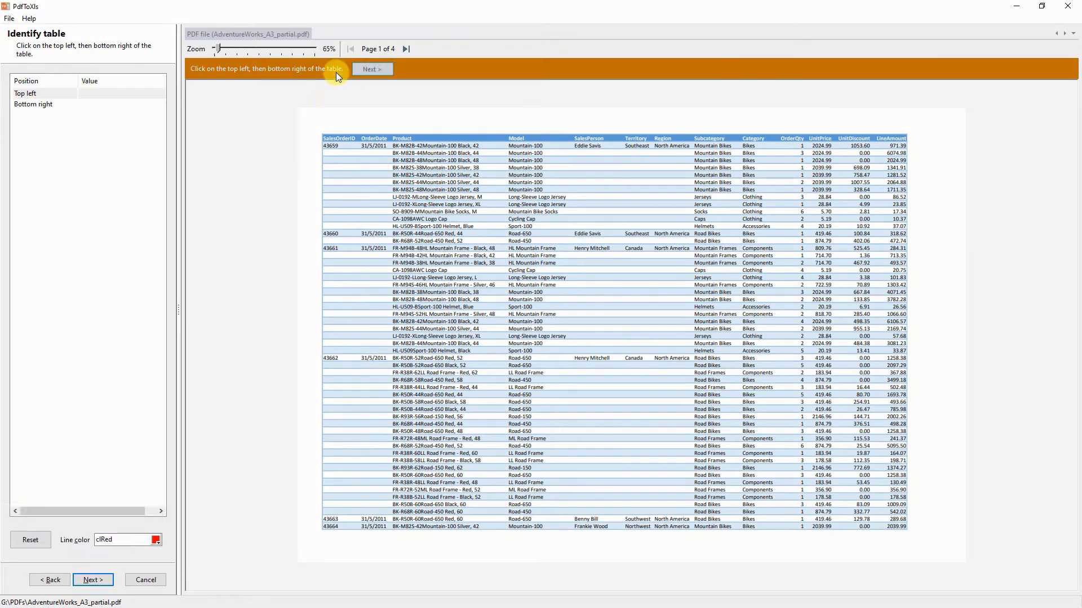
{"action": "left_click", "coordinate": [319, 127]}
{"action": "left_click", "coordinate": [912, 347]}
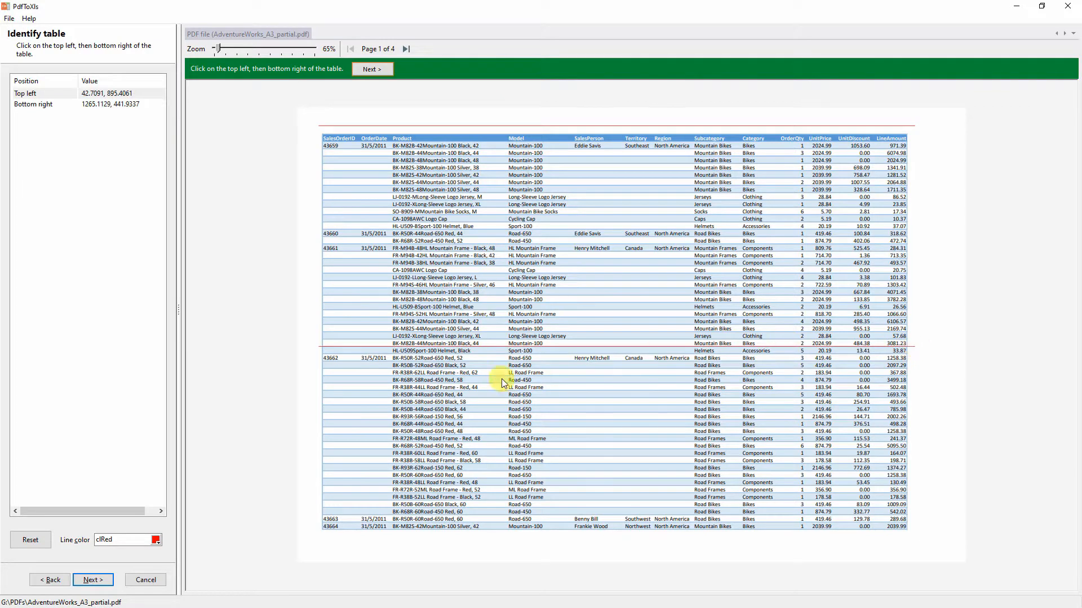
{"action": "left_click", "coordinate": [33, 541]}
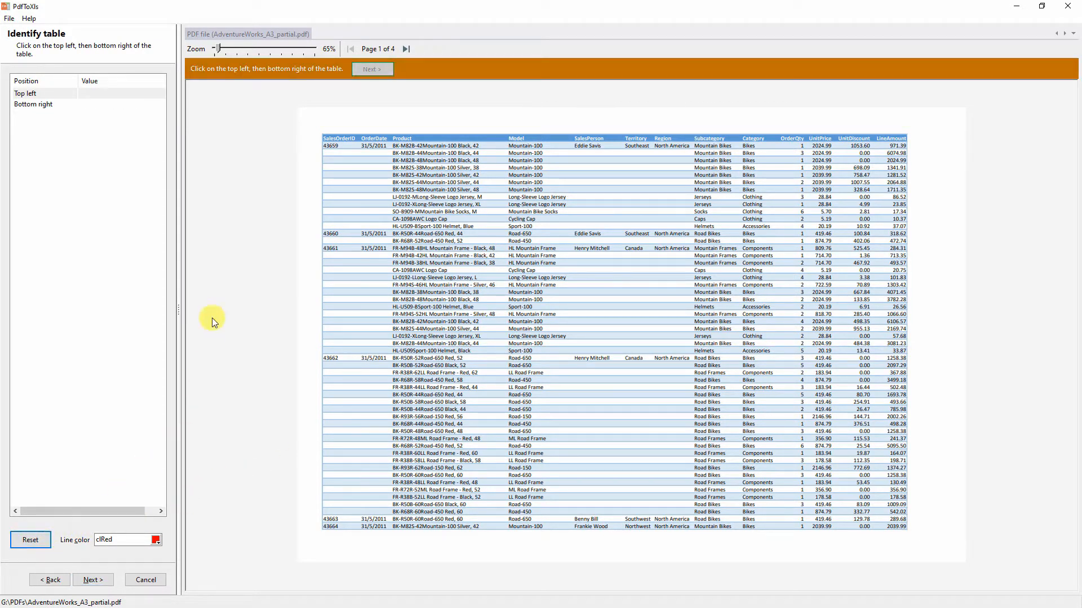
Mark the table area from just above the SalesOrderID header to below the last LineAmount row, and accept it.
{"action": "left_click", "coordinate": [317, 126]}
{"action": "left_click", "coordinate": [924, 543]}
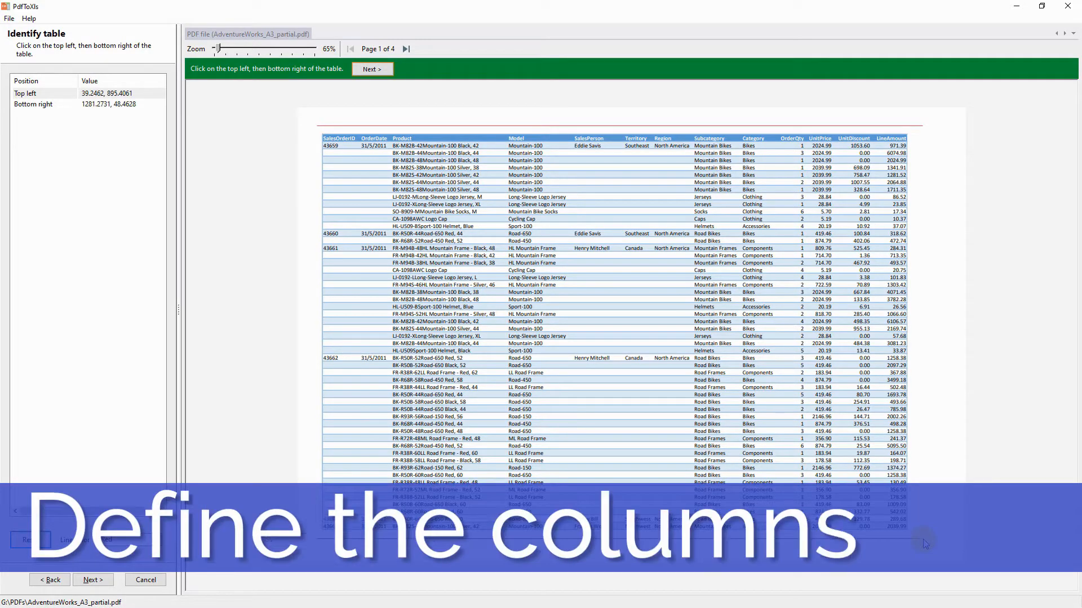
{"action": "left_click", "coordinate": [383, 74]}
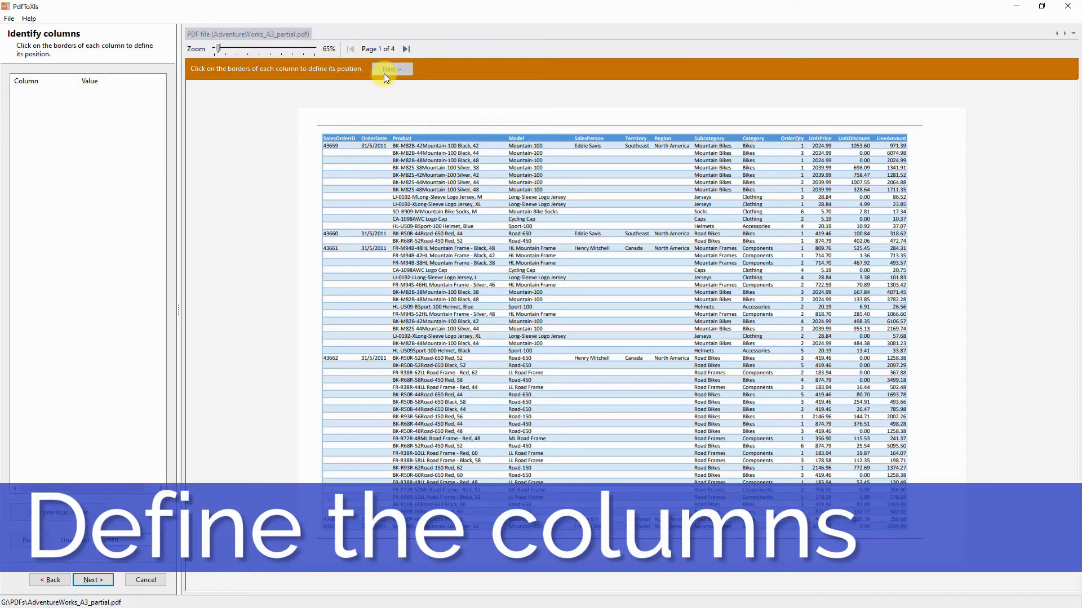
Mark the borders of all 13 columns, from SalesOrderID through the end of LineAmount, and accept them.
{"action": "left_click", "coordinate": [321, 134]}
{"action": "left_click", "coordinate": [360, 138]}
{"action": "left_click", "coordinate": [390, 137]}
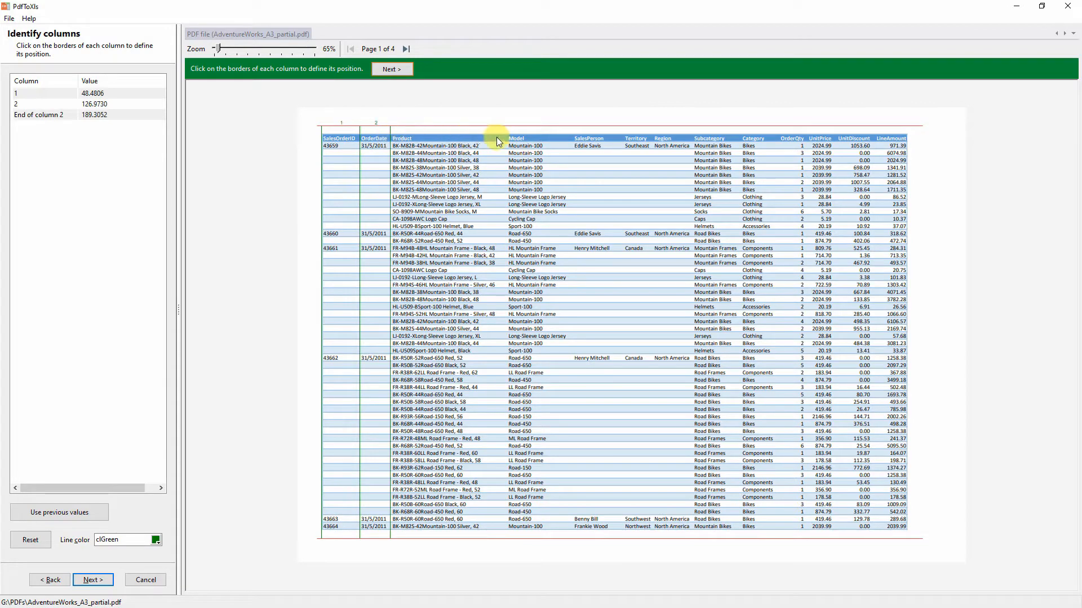
{"action": "left_click", "coordinate": [503, 138]}
{"action": "left_click", "coordinate": [571, 141]}
{"action": "left_click", "coordinate": [617, 141]}
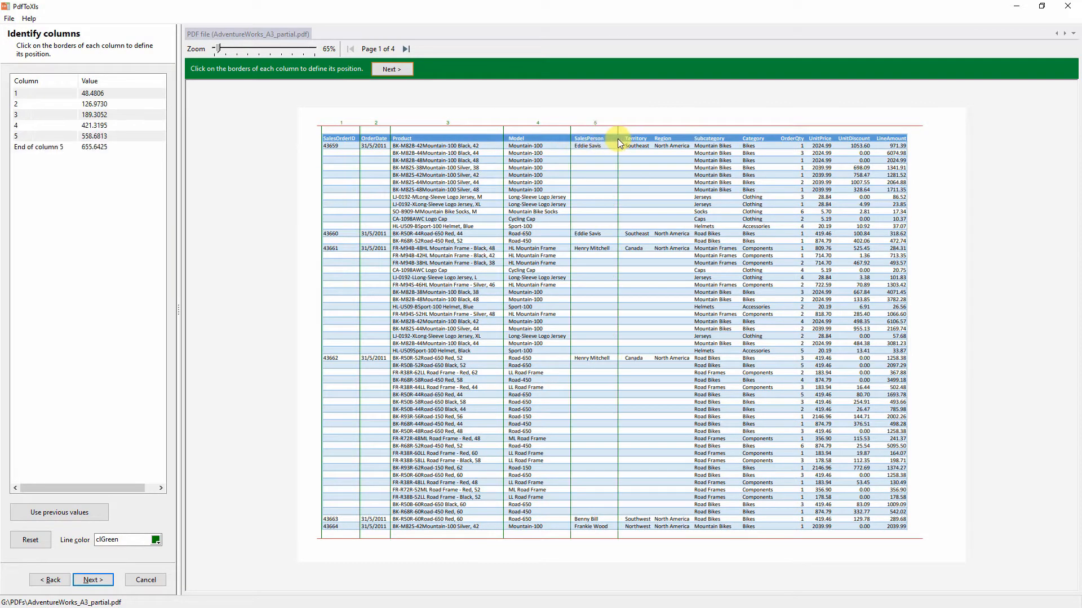
{"action": "left_click", "coordinate": [650, 141]}
{"action": "left_click", "coordinate": [692, 141]}
{"action": "left_click", "coordinate": [740, 141]}
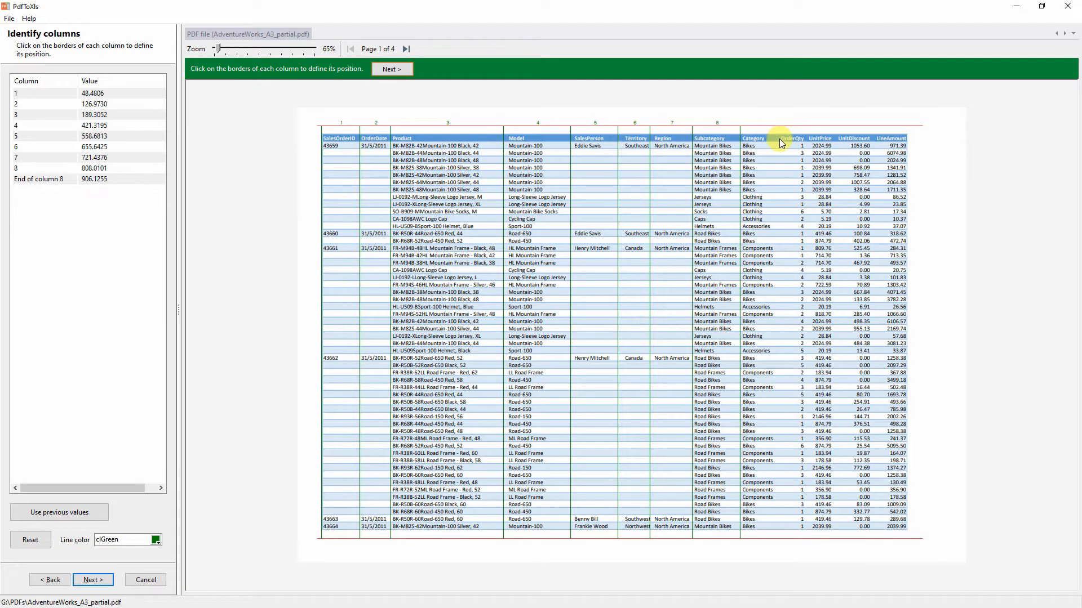
{"action": "left_click", "coordinate": [780, 141]}
{"action": "left_click", "coordinate": [809, 141]}
{"action": "left_click", "coordinate": [836, 143]}
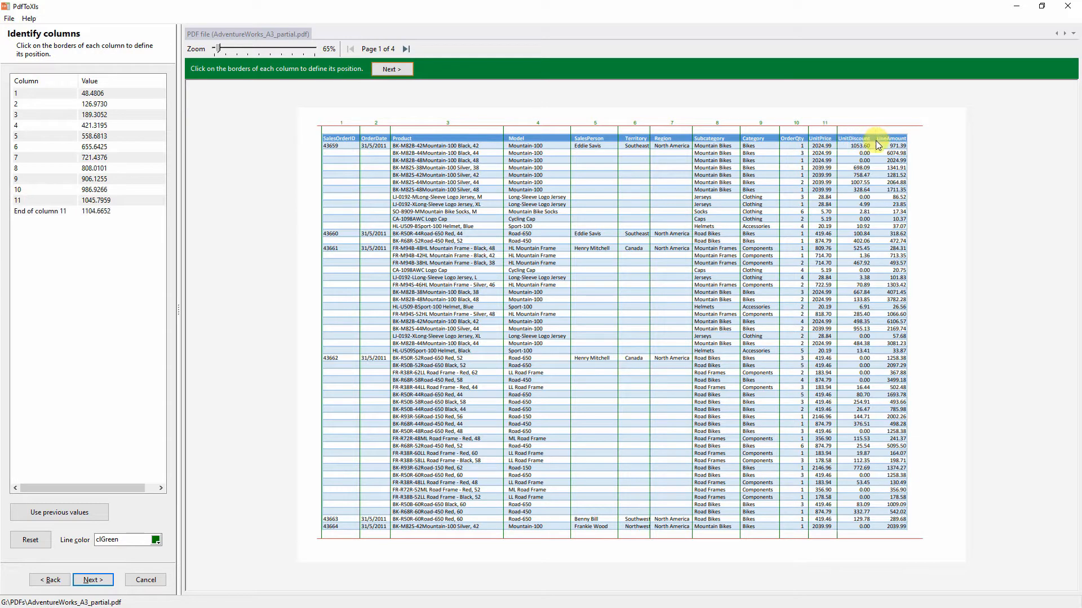
{"action": "left_click", "coordinate": [875, 142]}
{"action": "left_click", "coordinate": [912, 141]}
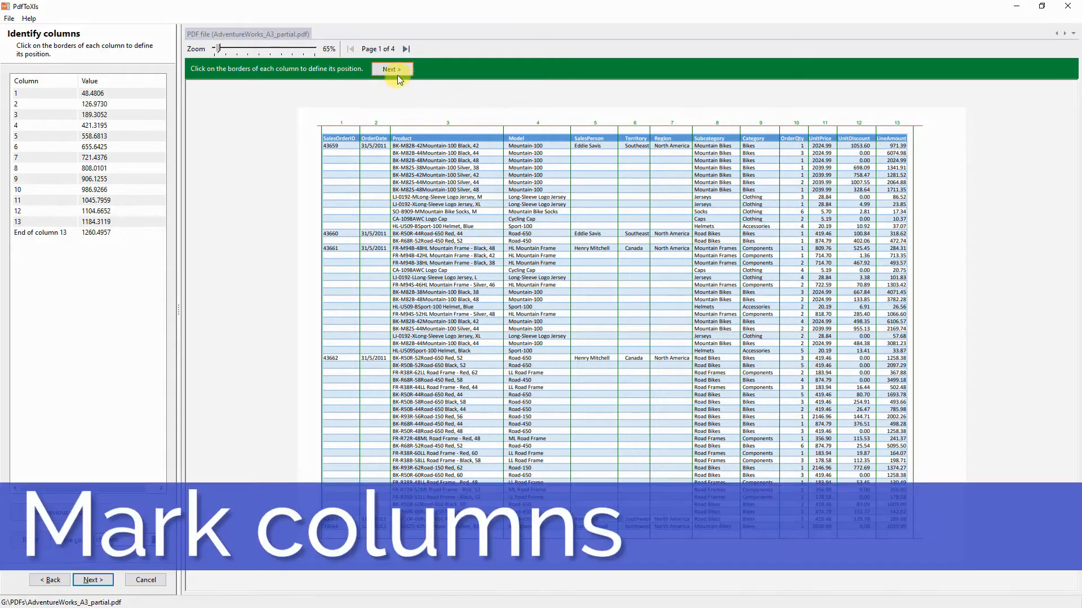
{"action": "left_click", "coordinate": [393, 72]}
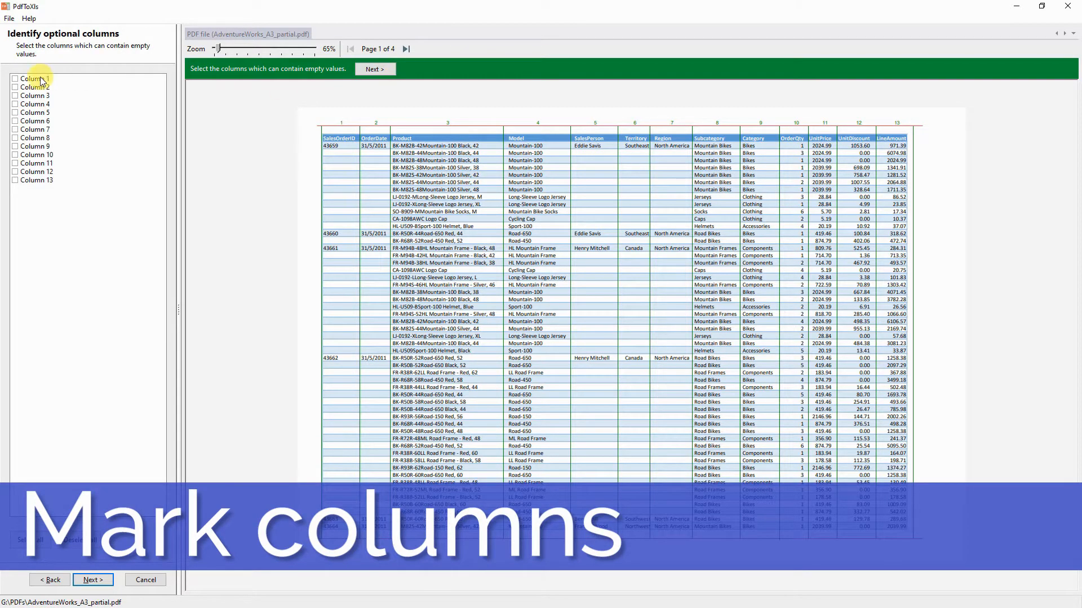
Mark columns 1, 2, 5, 6 and 7 as able to contain empty values and proceed to the extracted data.
{"action": "left_click", "coordinate": [15, 79]}
{"action": "left_click", "coordinate": [15, 87]}
{"action": "left_click", "coordinate": [15, 113]}
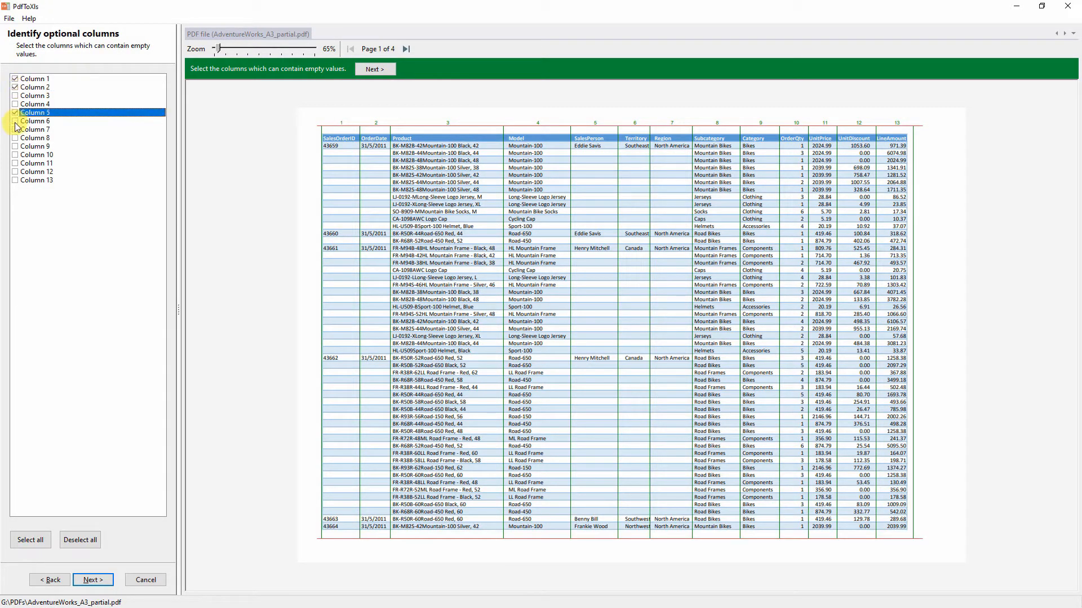
{"action": "left_click", "coordinate": [16, 121]}
{"action": "left_click", "coordinate": [15, 129]}
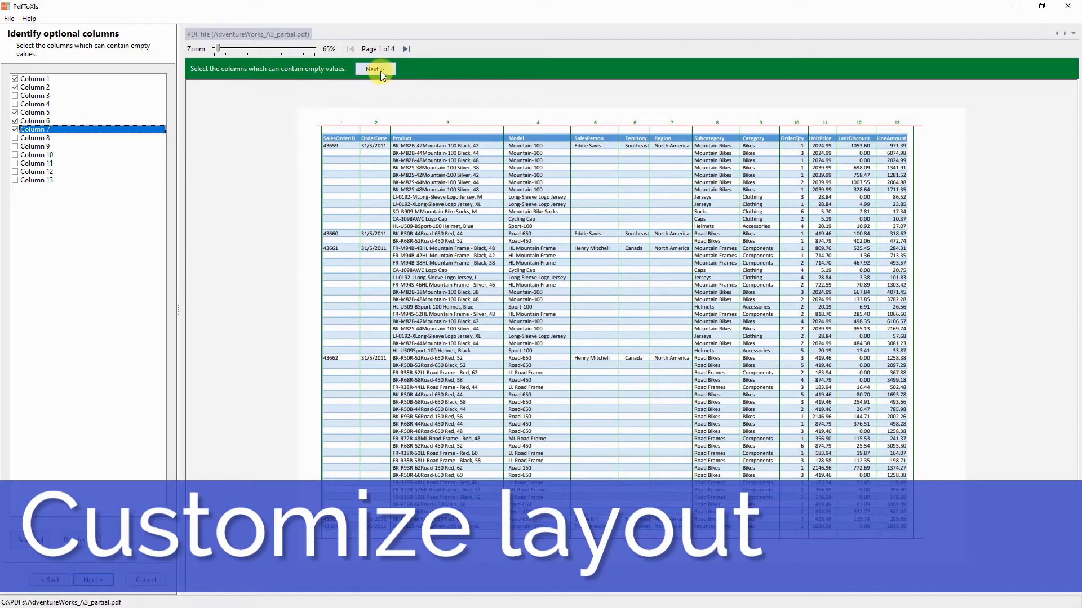
{"action": "left_click", "coordinate": [381, 70]}
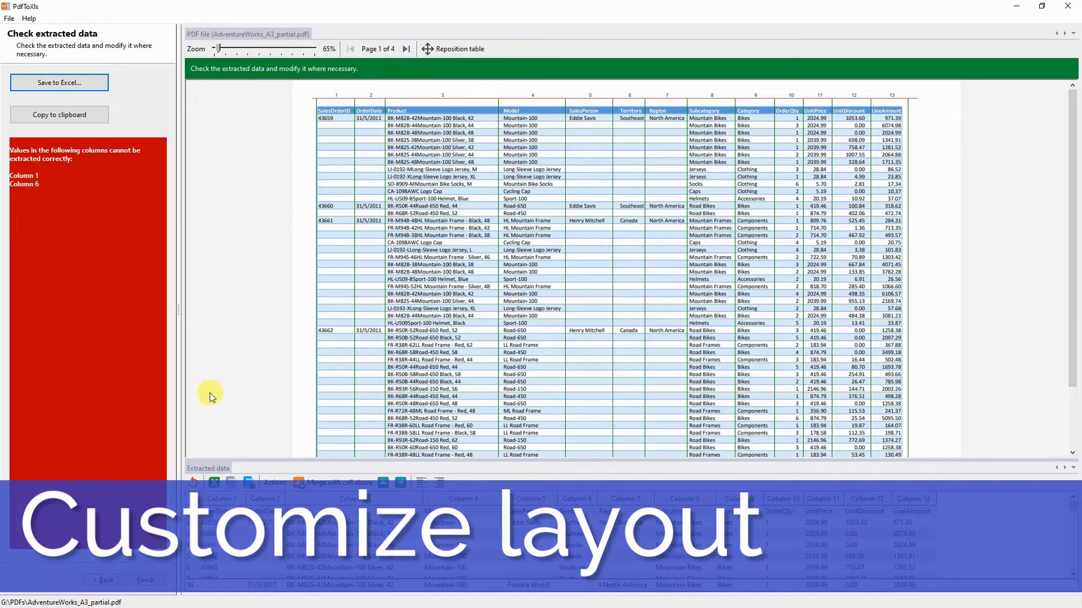
Rearrange the workspace so the extracted data sits beside the PDF page with more width, and the wizard pane is collapsed.
{"action": "left_click_drag", "start_coordinate": [205, 471], "coordinate": [674, 304]}
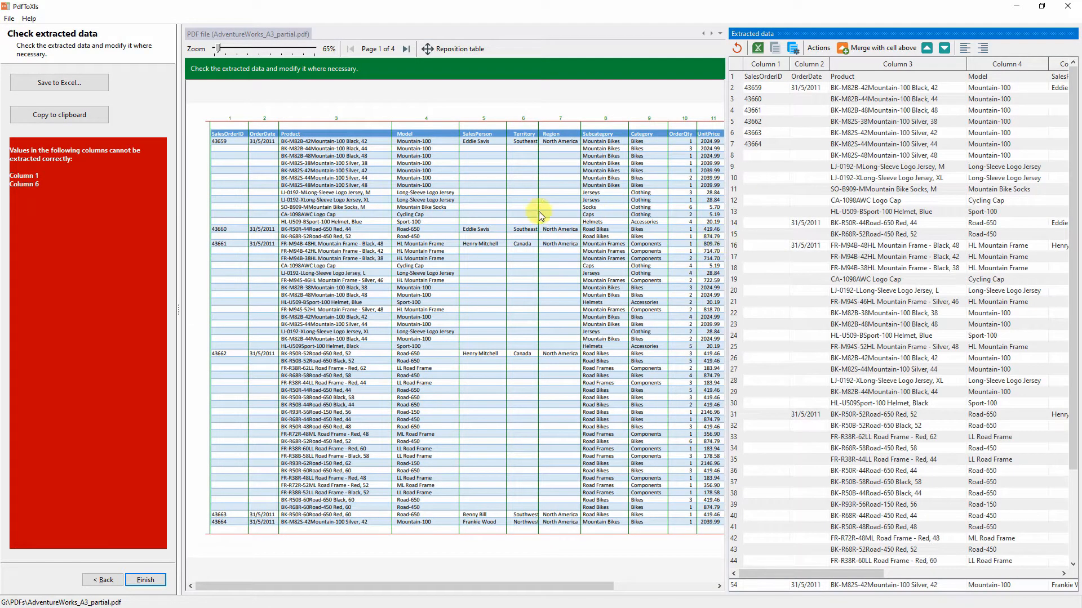
{"action": "left_click_drag", "start_coordinate": [178, 308], "coordinate": [41, 316]}
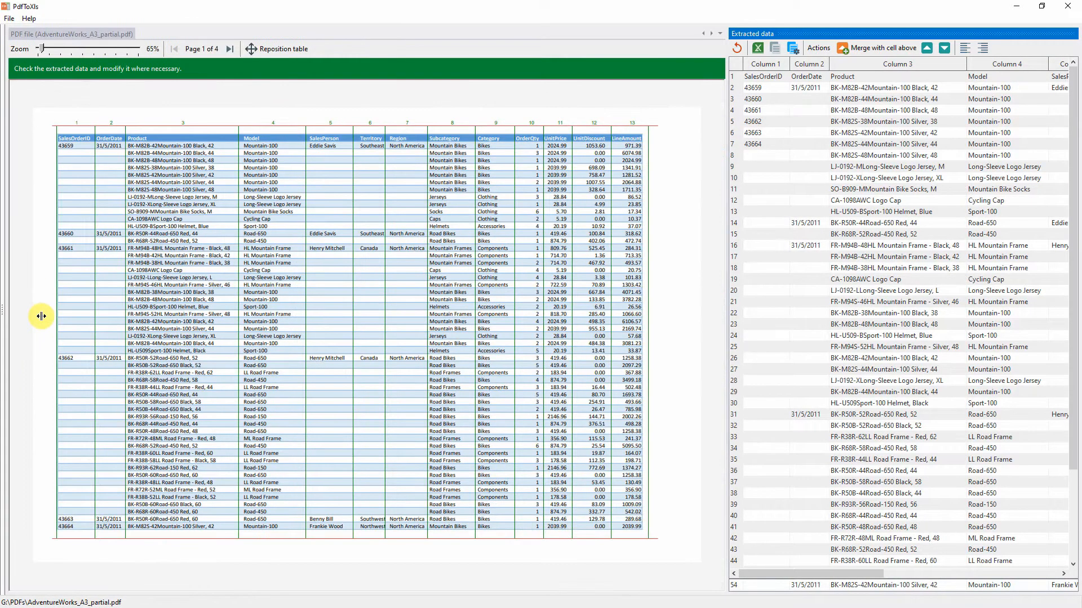
{"action": "left_click_drag", "start_coordinate": [731, 289], "coordinate": [678, 295]}
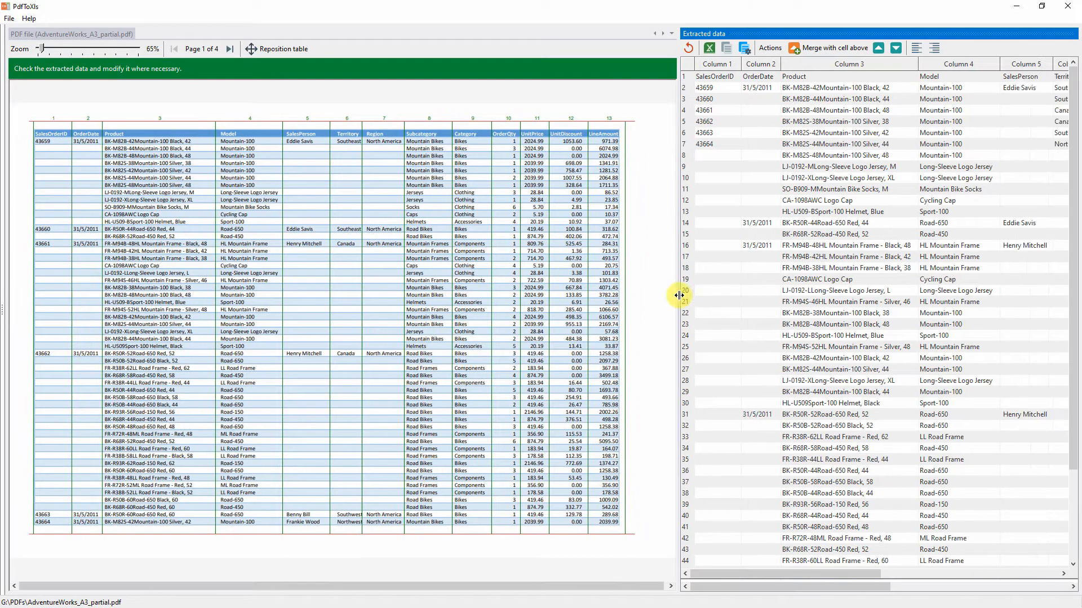
Copy the extracted data of page 1, paste it into Excel's blank Sheet1 from cell A1, and select A55 below it.
{"action": "left_click", "coordinate": [710, 48]}
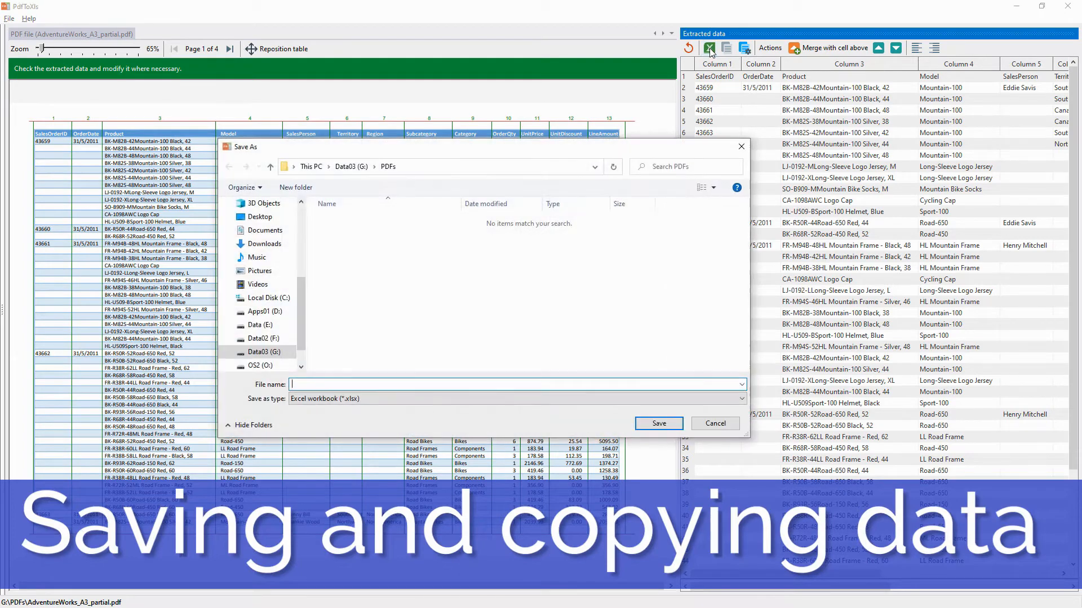
{"action": "key", "text": "Escape"}
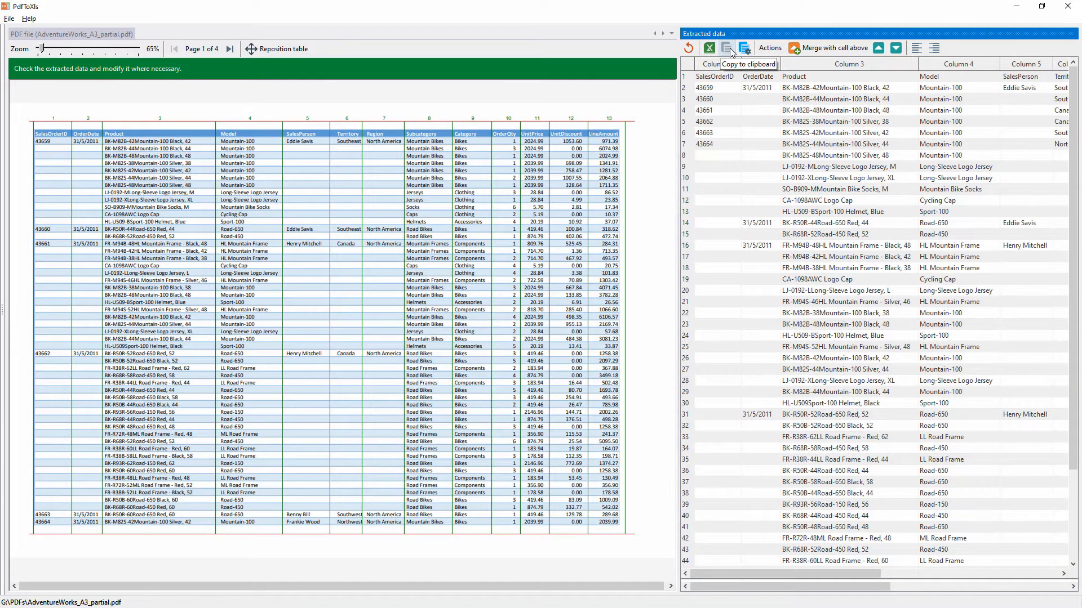
{"action": "left_click", "coordinate": [730, 52]}
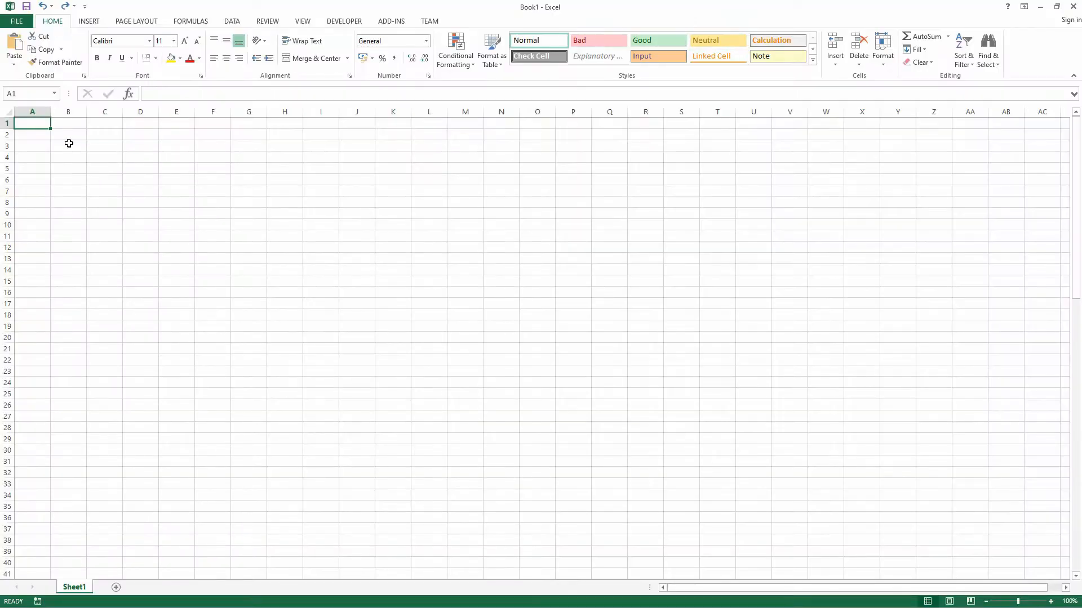
{"action": "key", "text": "ctrl+v"}
{"action": "scroll", "coordinate": [49, 162], "scroll_direction": "down", "scroll_amount": 6}
{"action": "scroll", "coordinate": [48, 163], "scroll_direction": "down", "scroll_amount": 7}
{"action": "left_click", "coordinate": [38, 293]}
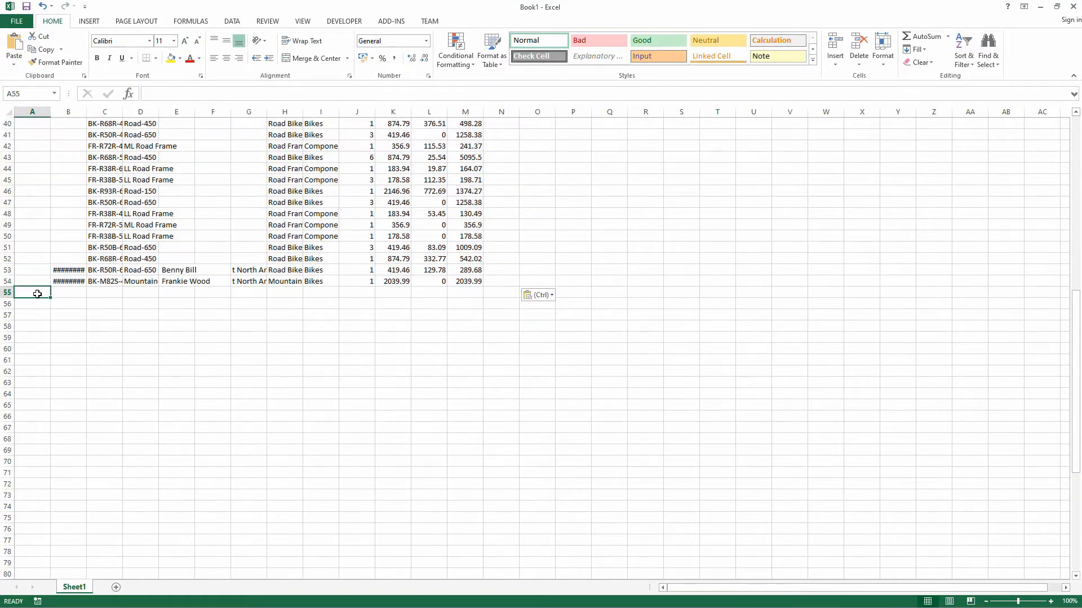
Switch back to PdfToXls, copy the extracted data of page 2 into Excel from cell A55, and select A109 below it.
{"action": "key", "text": "alt+Tab"}
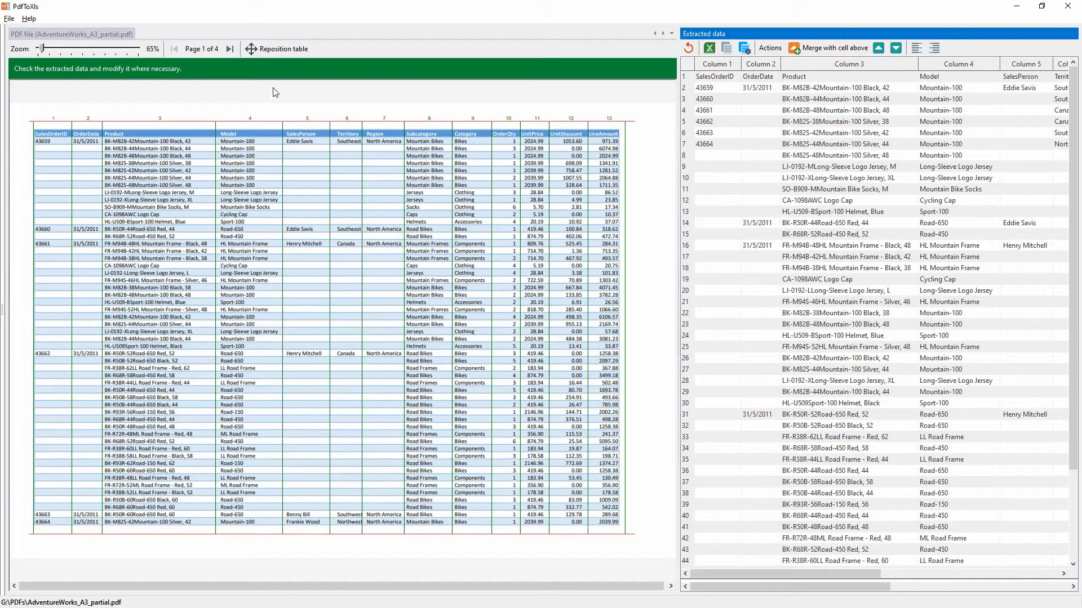
{"action": "left_click", "coordinate": [231, 49]}
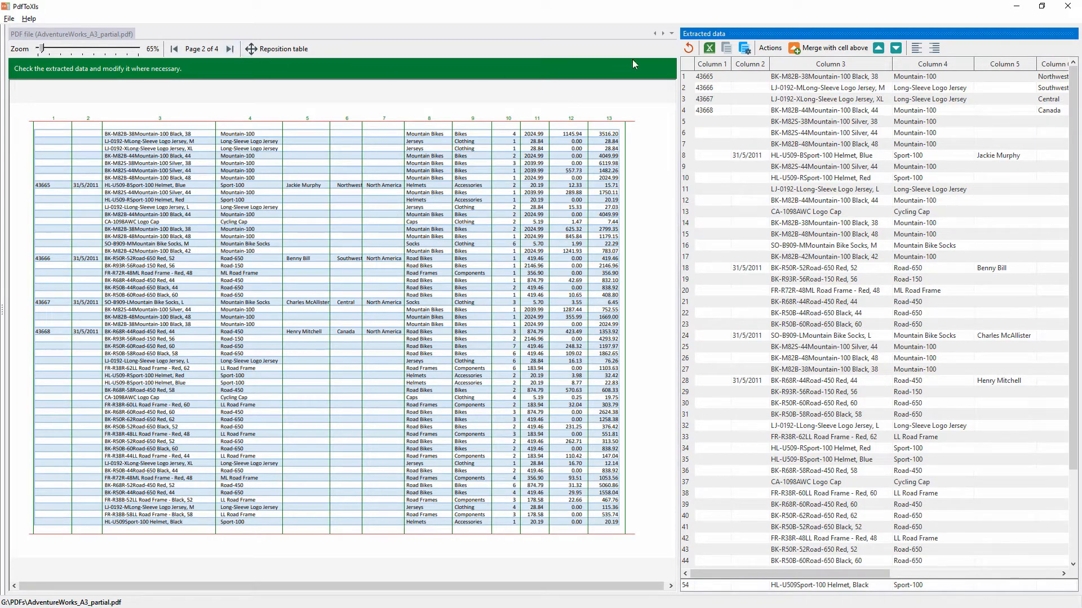
{"action": "left_click", "coordinate": [733, 51]}
{"action": "key", "text": "alt+Tab"}
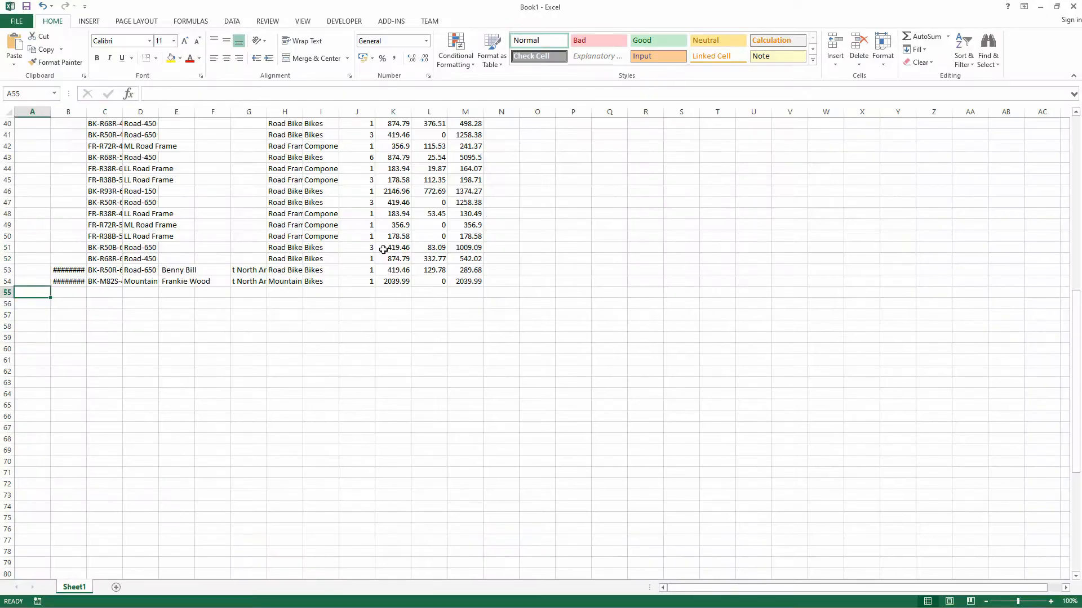
{"action": "key", "text": "ctrl+v"}
{"action": "scroll", "coordinate": [74, 309], "scroll_direction": "down", "scroll_amount": 15}
{"action": "left_click", "coordinate": [28, 362]}
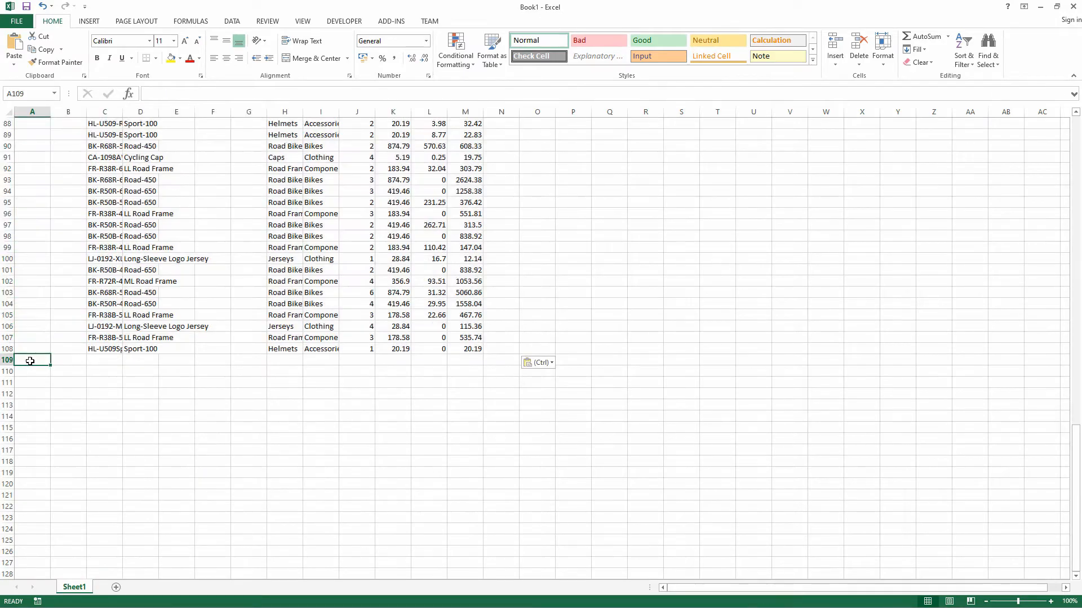
Switch to PdfToXls, copy the extracted data of page 3, and paste it into the Excel sheet at cell A109.
{"action": "key", "text": "alt+Tab"}
{"action": "left_click", "coordinate": [744, 49]}
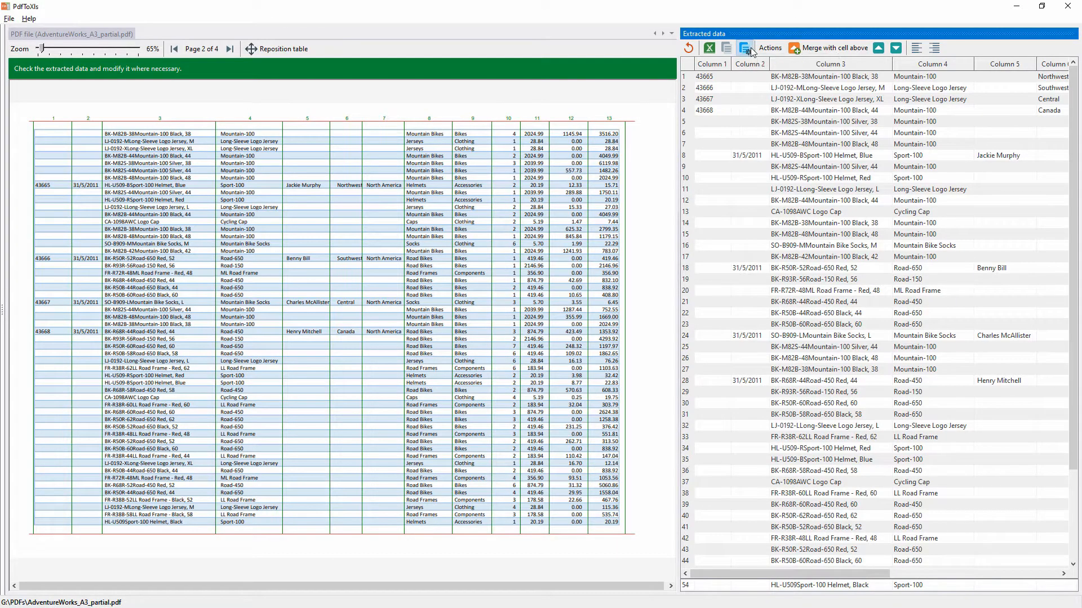
{"action": "key", "text": "alt+Tab"}
{"action": "key", "text": "ctrl+v"}
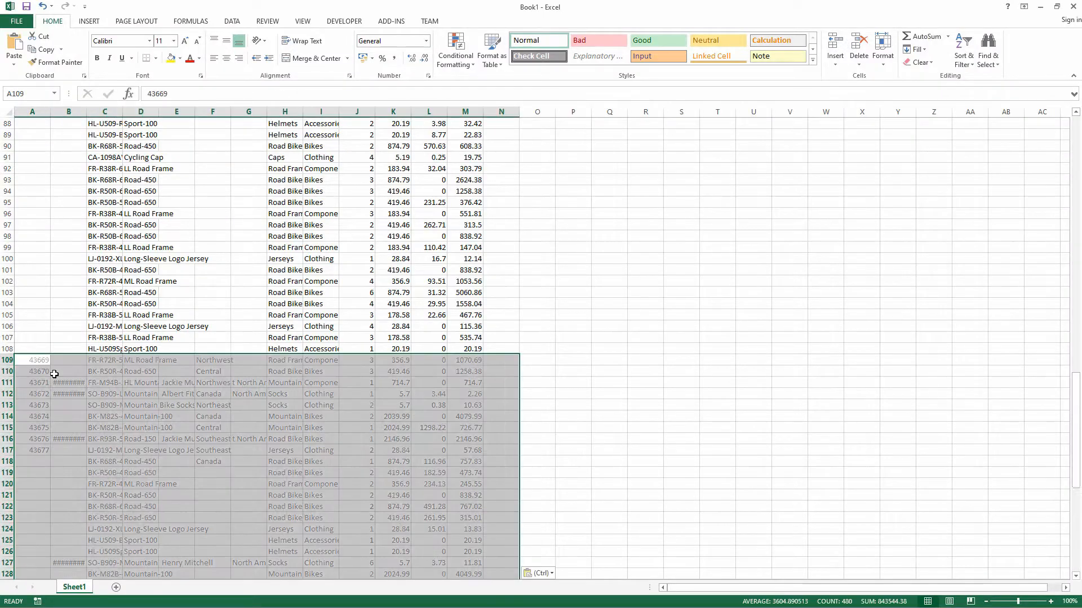
Copy the extracted data of page 4 from PdfToXls into Excel starting at cell A163, and return to PdfToXls.
{"action": "key", "text": "alt+Tab"}
{"action": "left_click", "coordinate": [229, 49]}
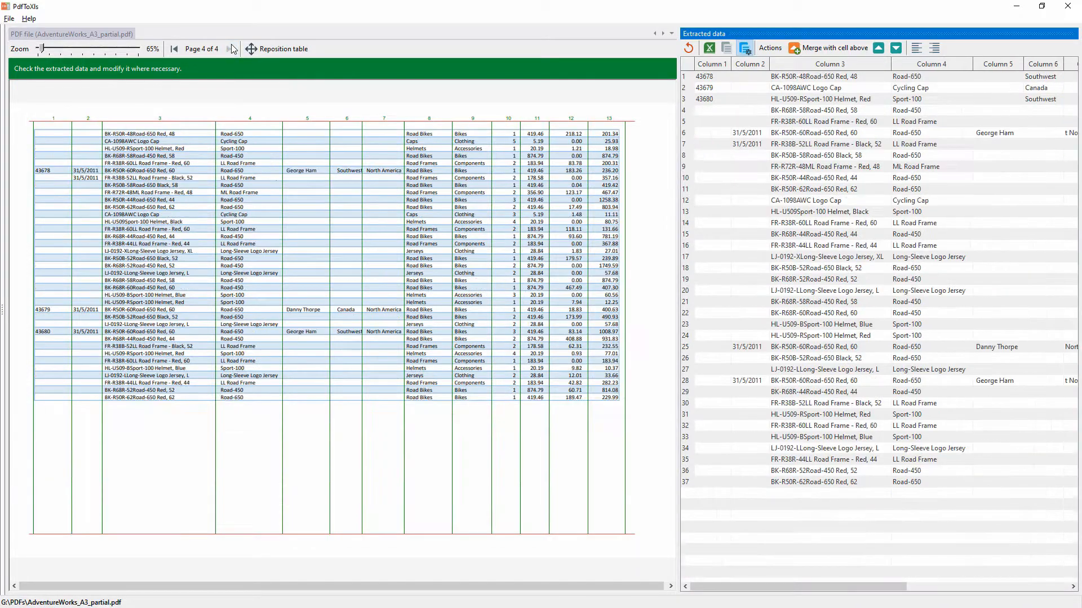
{"action": "key", "text": "alt+Tab"}
{"action": "scroll", "coordinate": [189, 314], "scroll_direction": "down", "scroll_amount": 10}
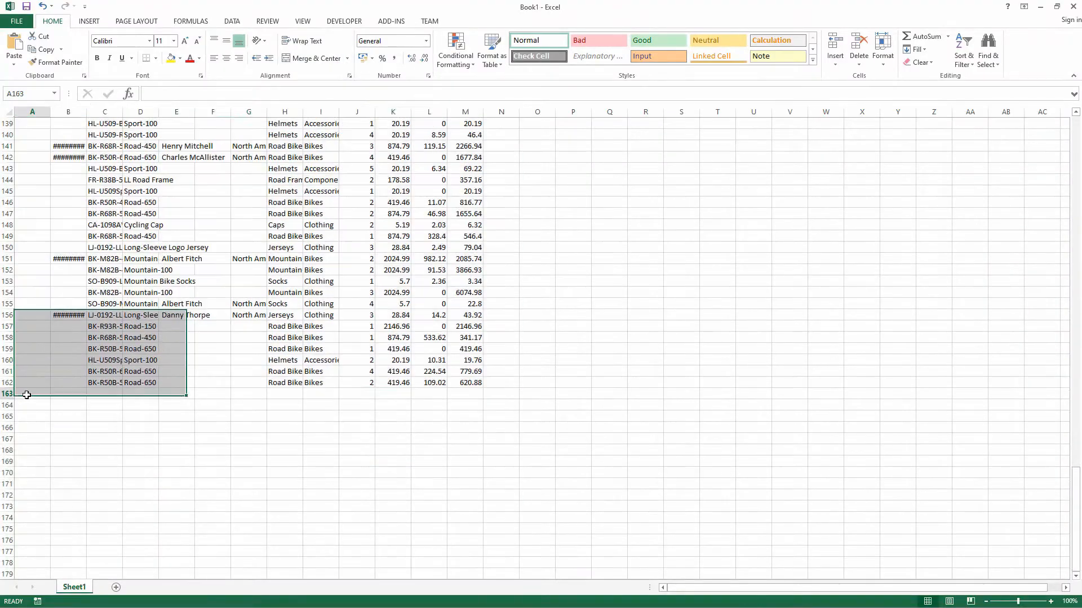
{"action": "left_click", "coordinate": [26, 395]}
{"action": "key", "text": "ctrl+v"}
{"action": "key", "text": "alt+Tab"}
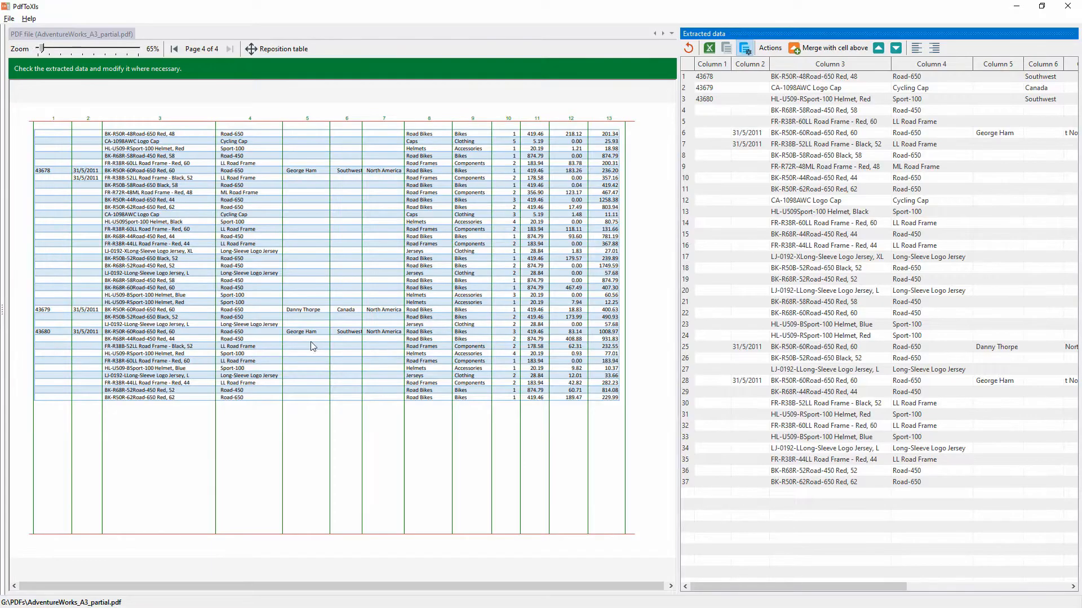
Return to page 3 and merge column 4's cells in row 10, row 16 twice, and row 19 with the cells above.
{"action": "left_click", "coordinate": [174, 49]}
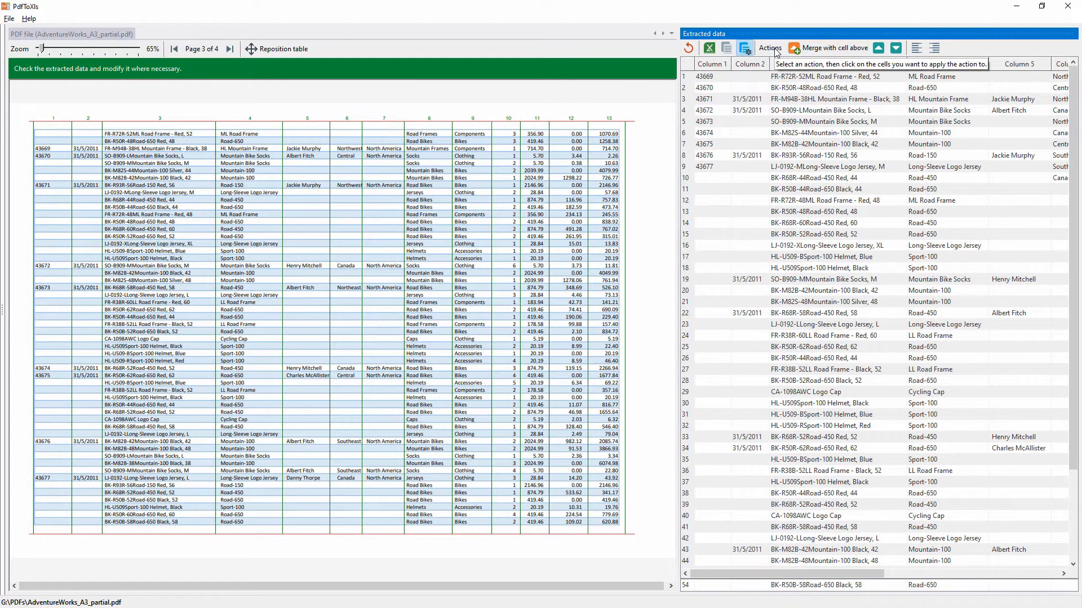
{"action": "left_click", "coordinate": [824, 54]}
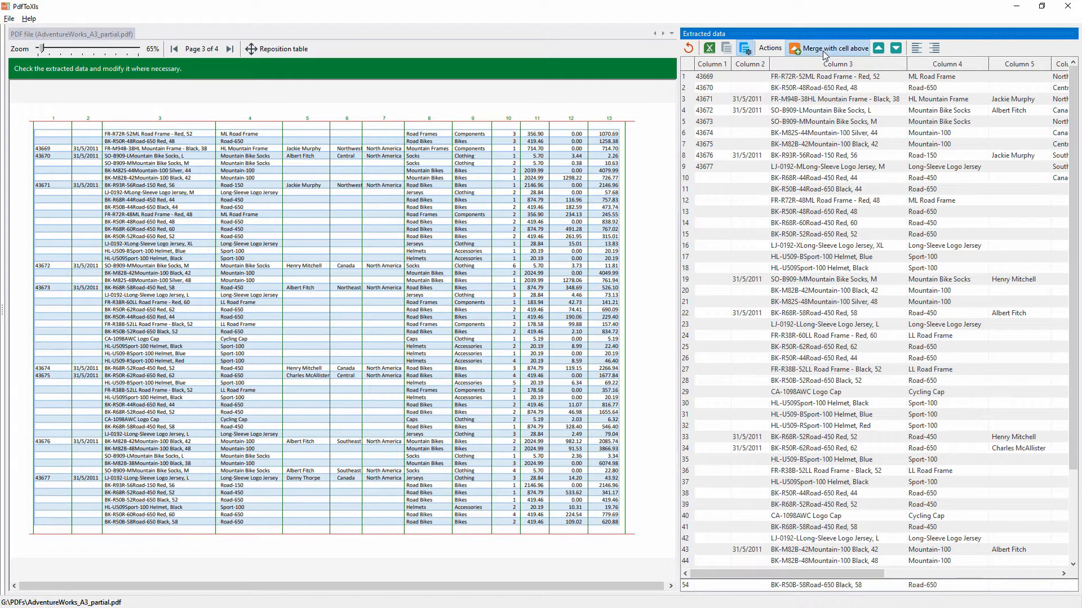
{"action": "left_click_drag", "start_coordinate": [988, 67], "coordinate": [1030, 69]}
{"action": "left_click", "coordinate": [962, 178]}
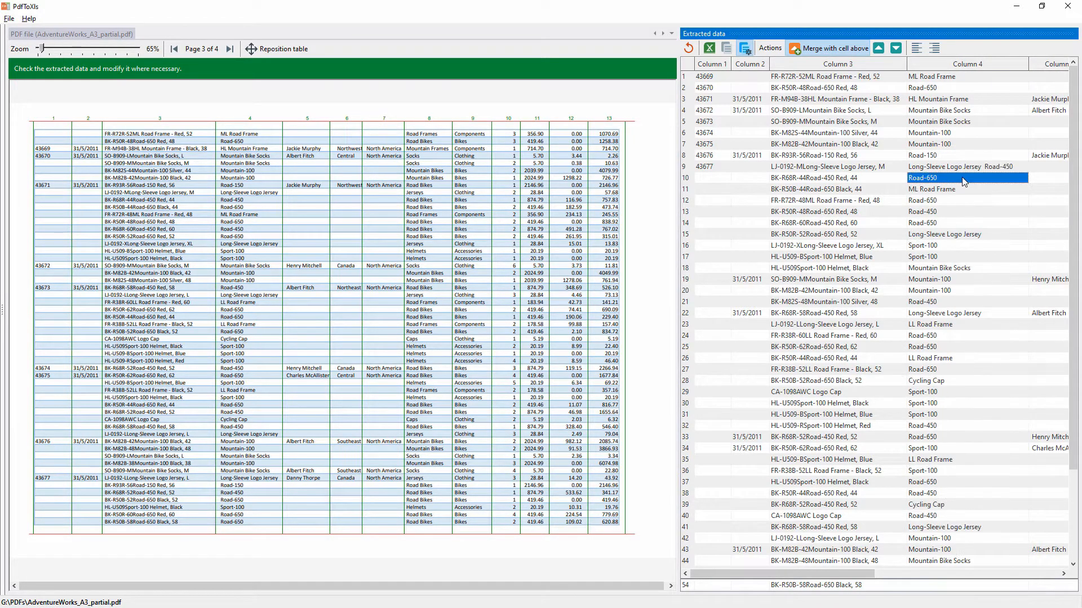
{"action": "left_click", "coordinate": [961, 243]}
{"action": "left_click", "coordinate": [962, 246]}
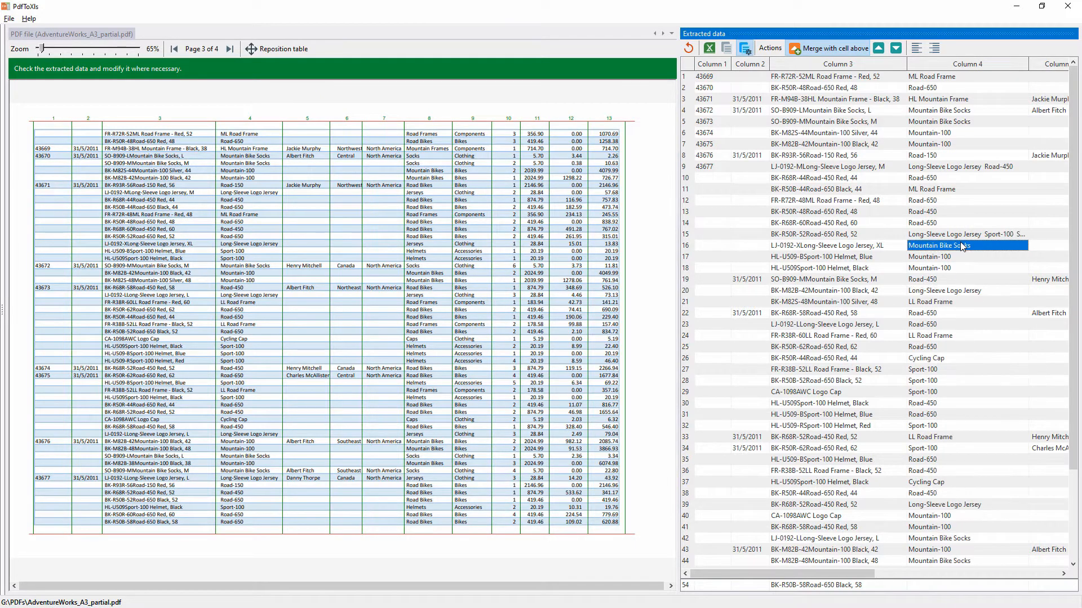
{"action": "left_click", "coordinate": [960, 280]}
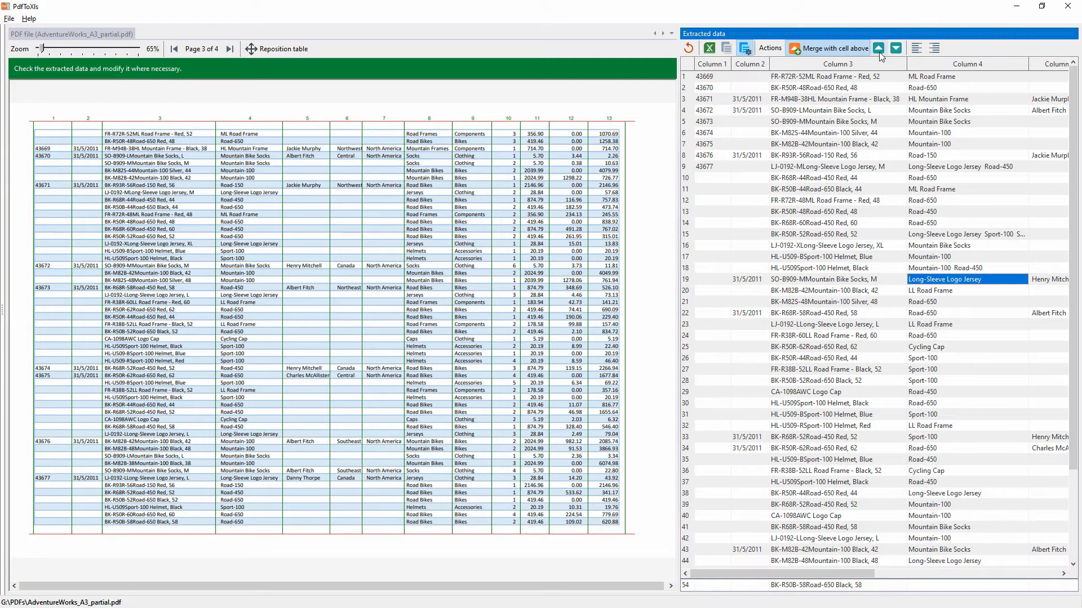
Shift column 2's values up three rows, moving the date in row 8 to row 5.
{"action": "left_click", "coordinate": [747, 156]}
{"action": "left_click", "coordinate": [751, 144]}
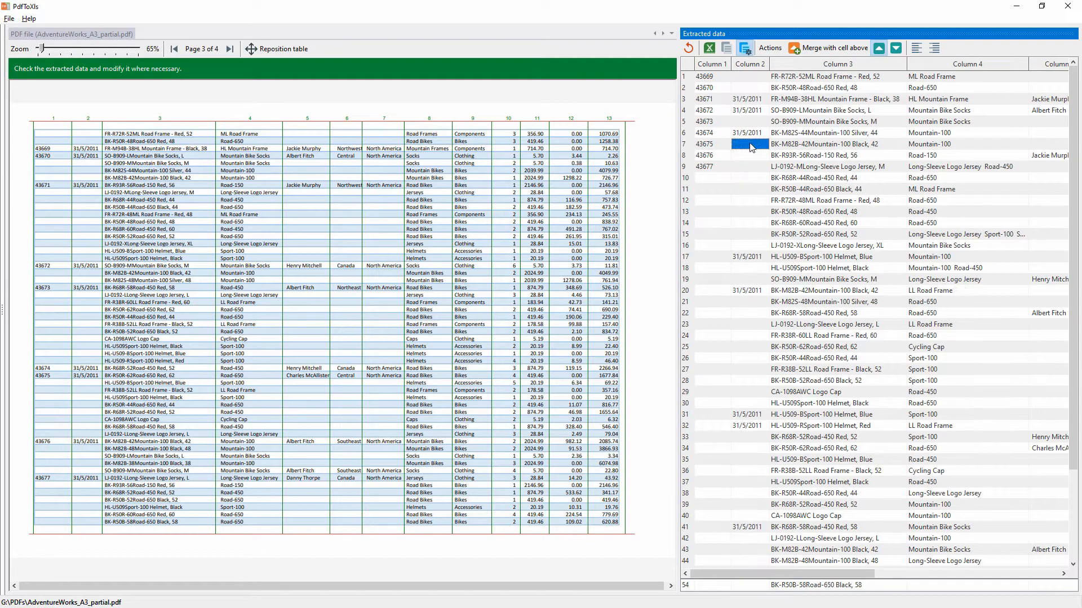
{"action": "left_click", "coordinate": [752, 134]}
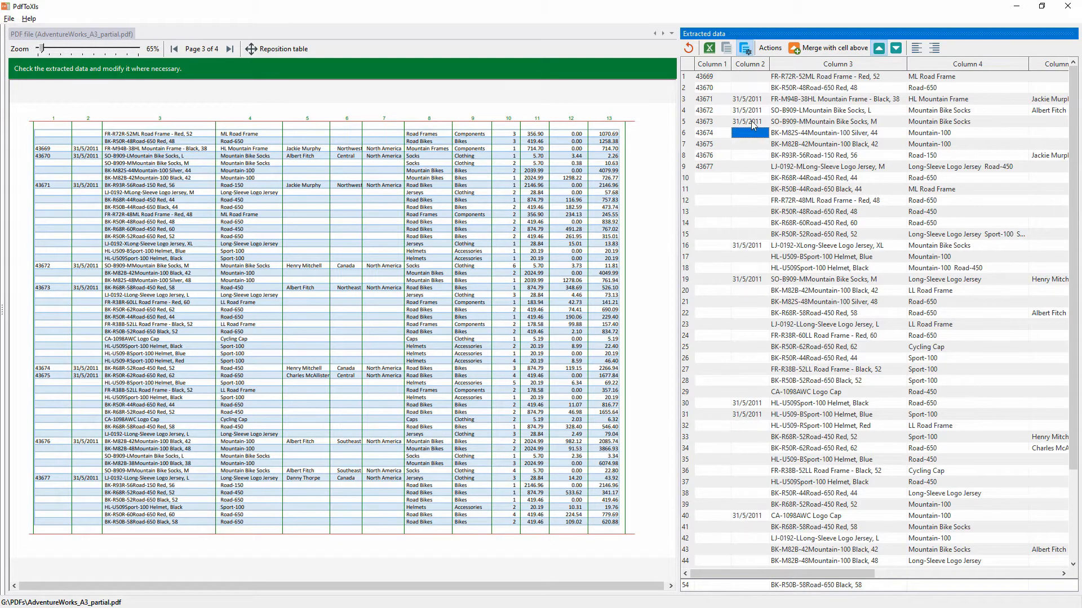
Shift column 2's values down three rows, moving the date in row 5 back to row 8.
{"action": "left_click", "coordinate": [895, 50]}
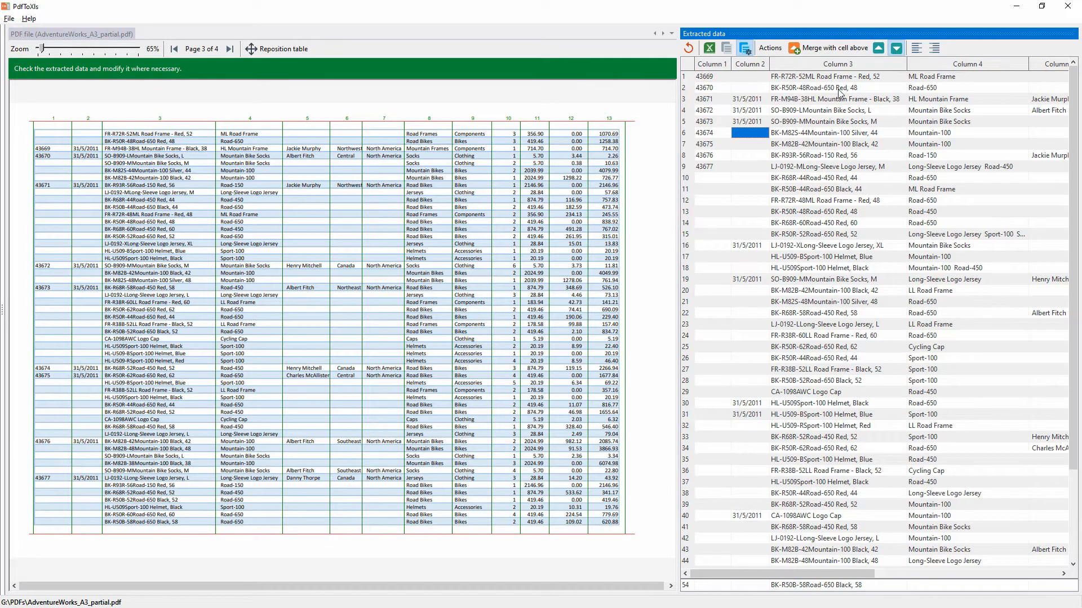
{"action": "left_click", "coordinate": [744, 124]}
{"action": "left_click", "coordinate": [745, 134]}
{"action": "left_click", "coordinate": [747, 146]}
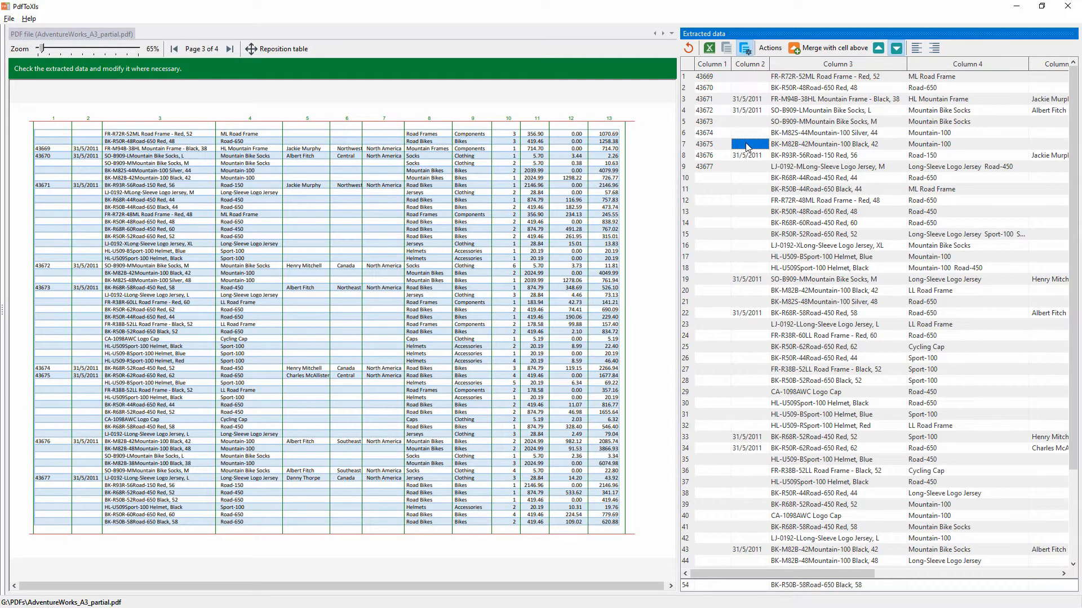
Align column 6's values with the column on its left, and column 1's values with the column on its right.
{"action": "left_click", "coordinate": [917, 48]}
{"action": "left_click_drag", "start_coordinate": [830, 574], "coordinate": [900, 570]}
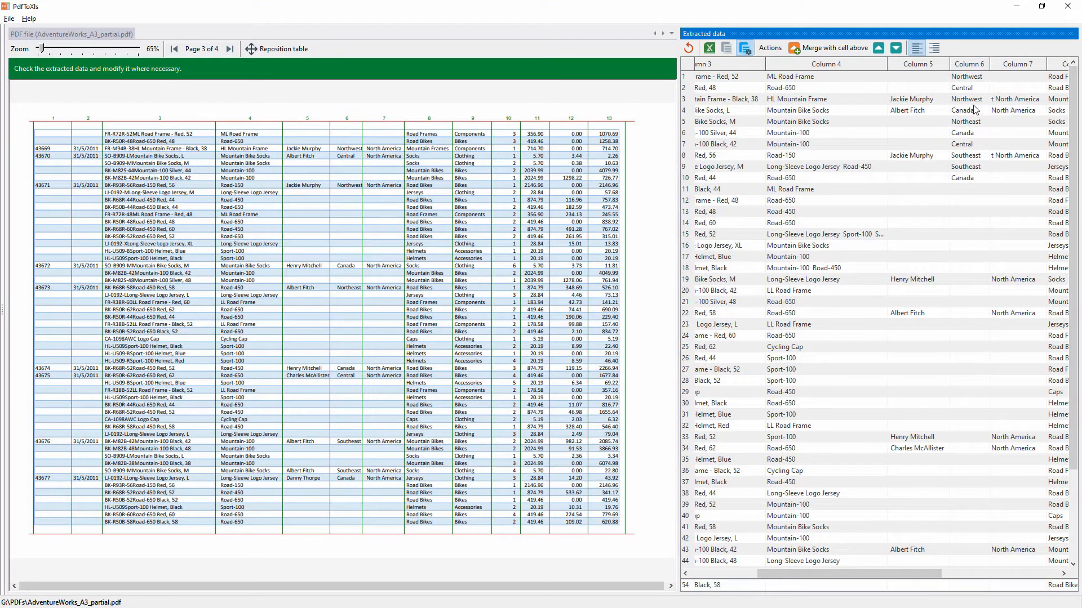
{"action": "left_click", "coordinate": [966, 80]}
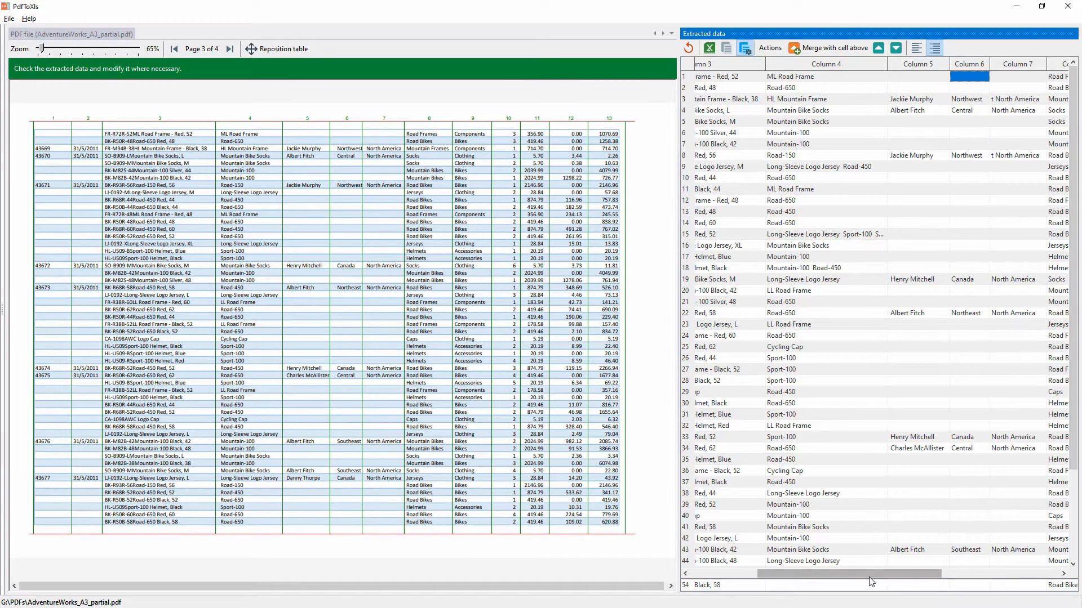
{"action": "left_click_drag", "start_coordinate": [872, 575], "coordinate": [778, 569]}
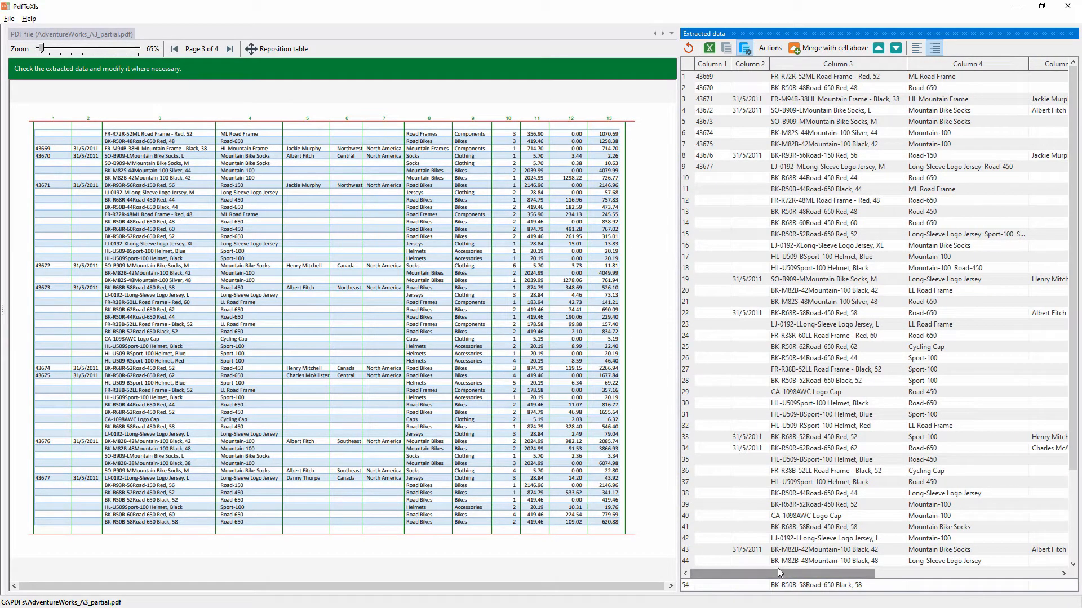
{"action": "left_click", "coordinate": [708, 81]}
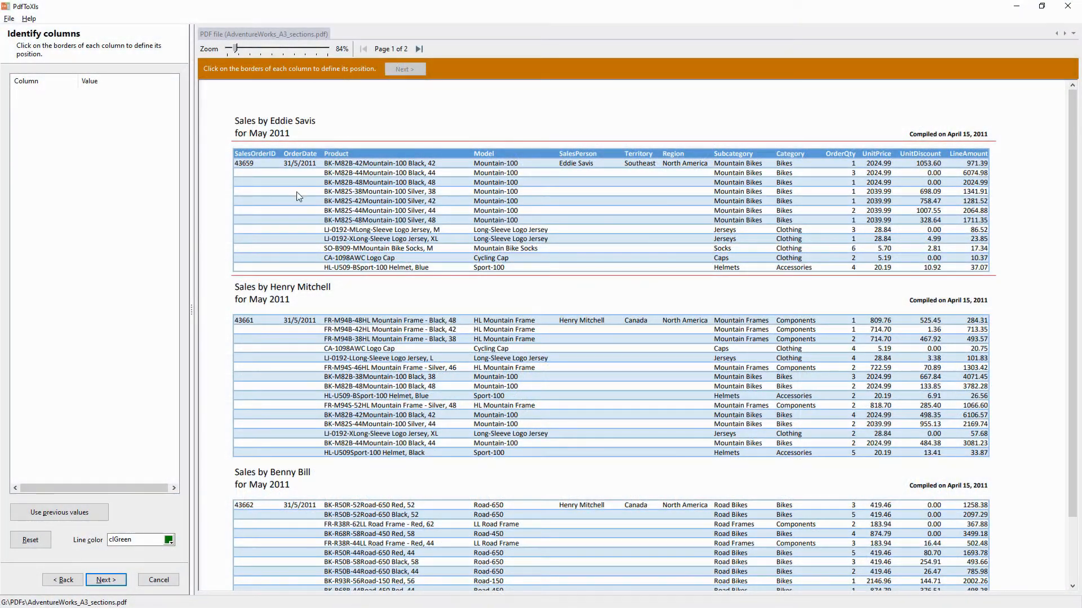
Reuse the previous column positions for AdventureWorks_A3_sections.pdf and reposition the table over the second sales section of page 1.
{"action": "left_click", "coordinate": [87, 513]}
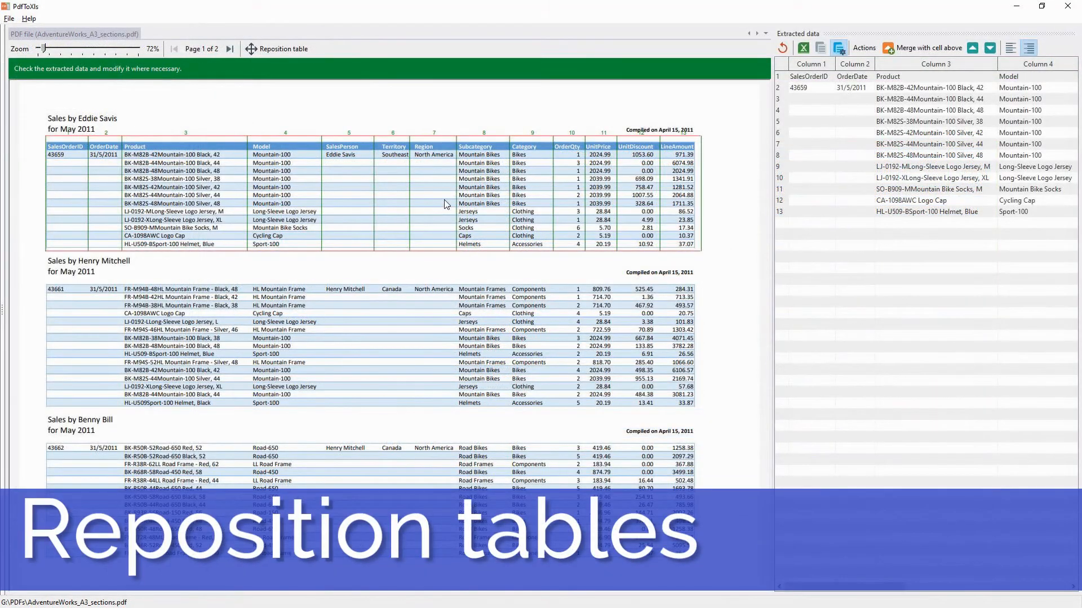
{"action": "left_click", "coordinate": [283, 49]}
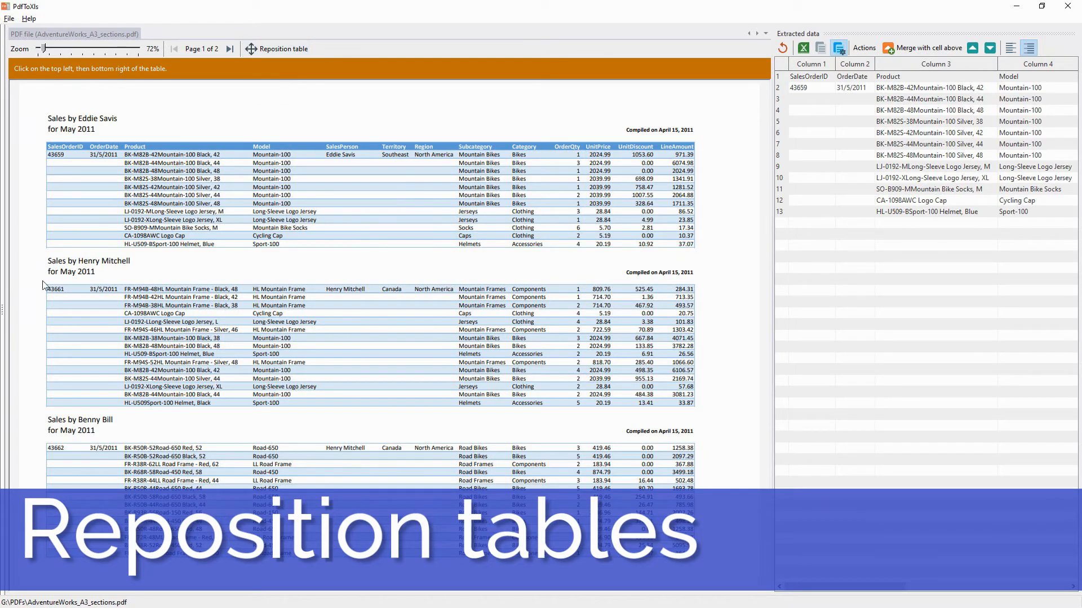
{"action": "left_click", "coordinate": [42, 414]}
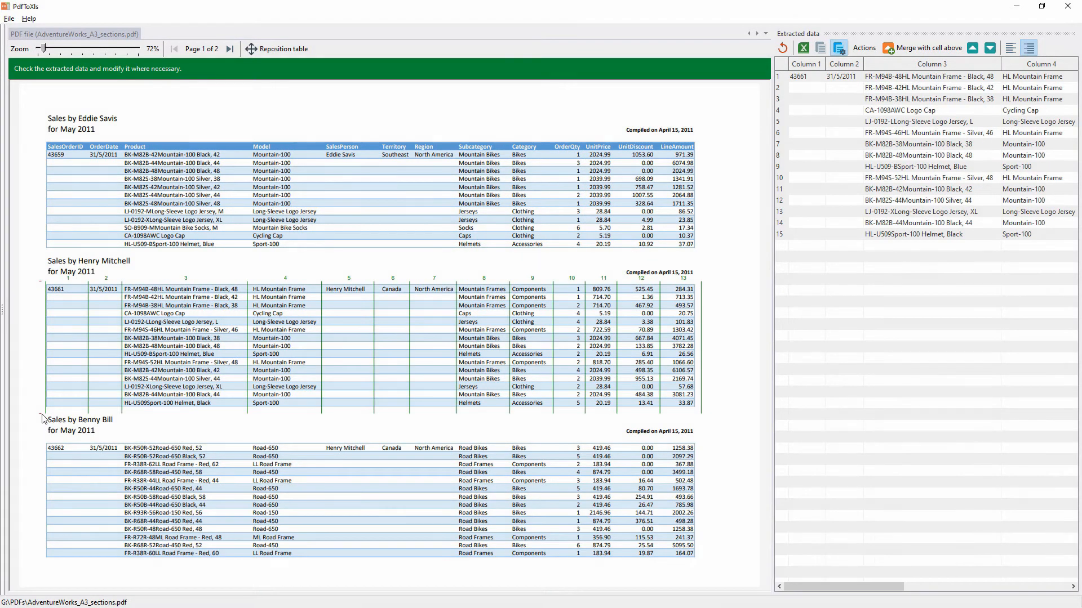
Reposition the table over the third sales section of page 1.
{"action": "left_click", "coordinate": [282, 49]}
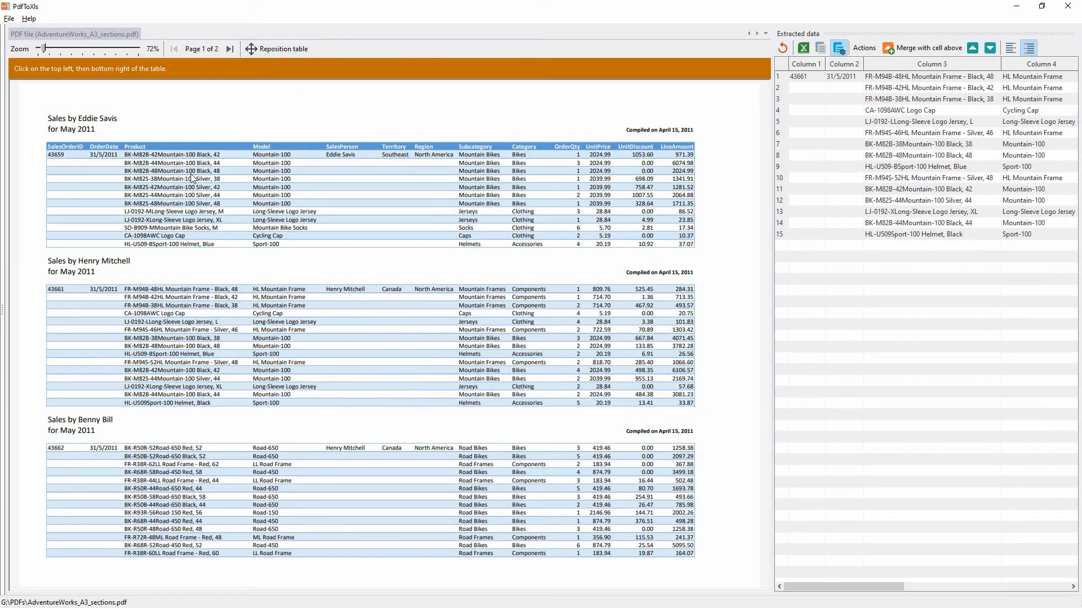
{"action": "left_click", "coordinate": [41, 437]}
{"action": "left_click", "coordinate": [42, 566]}
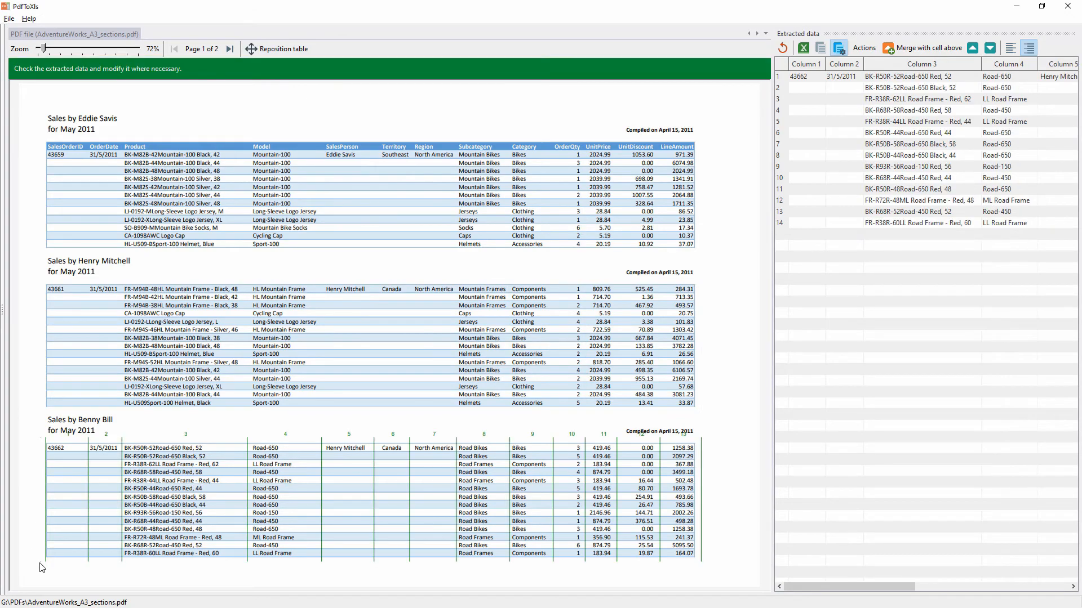